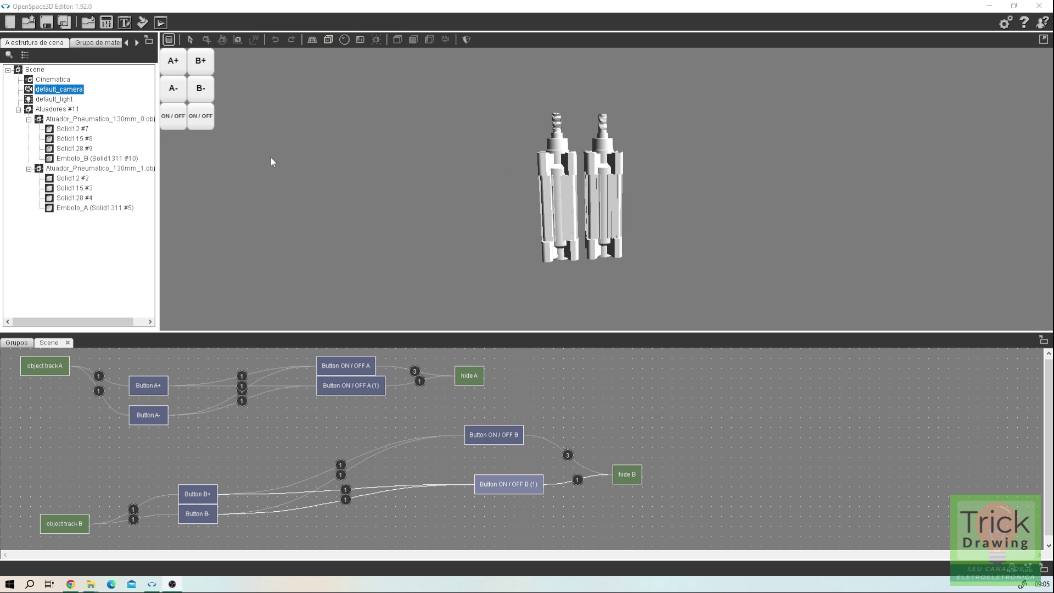
# Test the existing ON / OFF buttons and the A- and B- buttons on the two pneumatic actuators
pyautogui.click(180, 123)
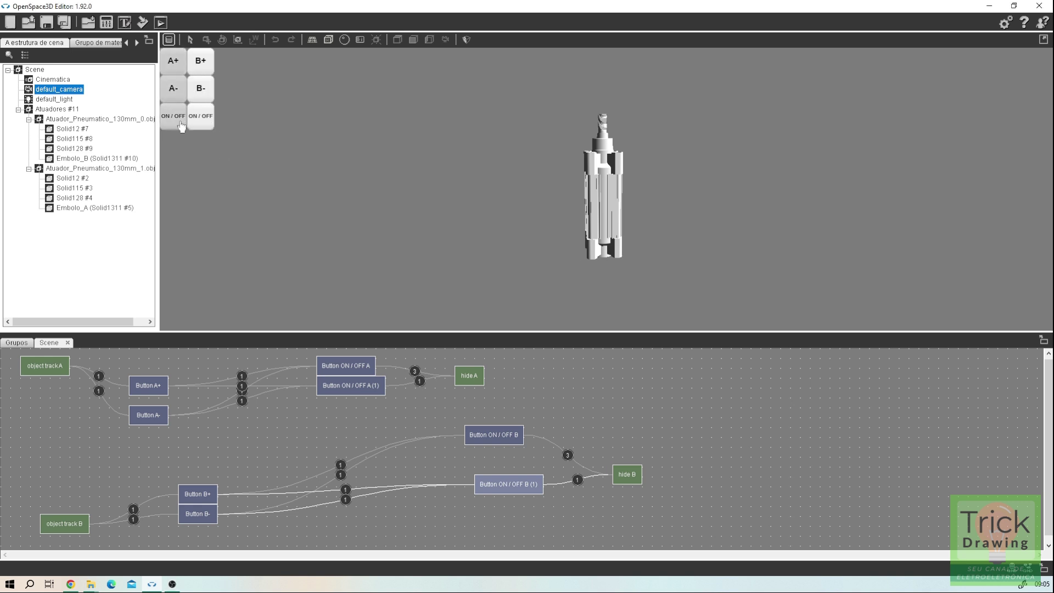
pyautogui.click(173, 117)
pyautogui.click(175, 119)
pyautogui.click(201, 121)
pyautogui.click(192, 127)
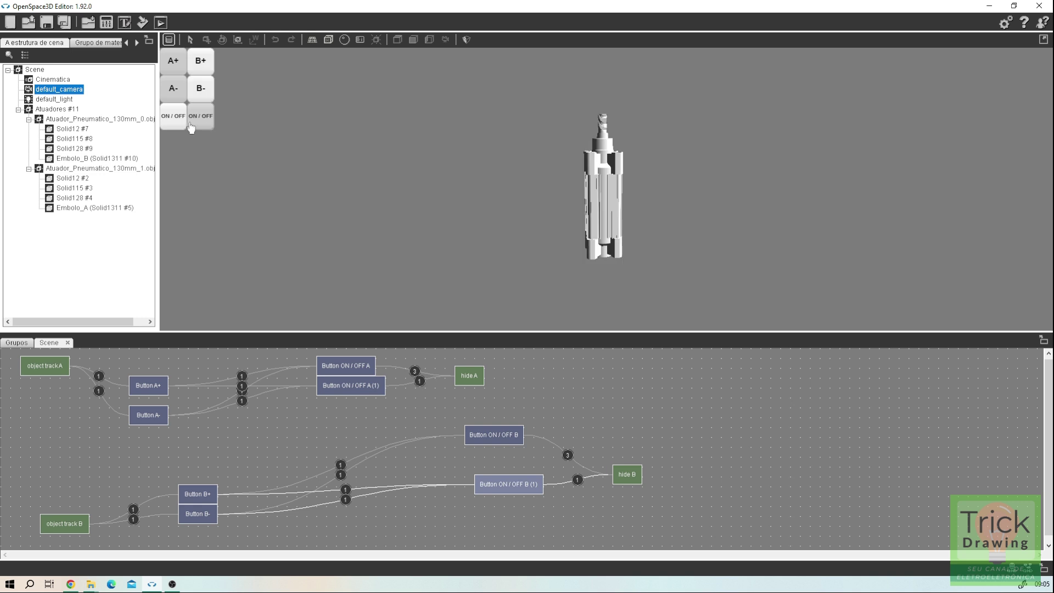
pyautogui.click(187, 122)
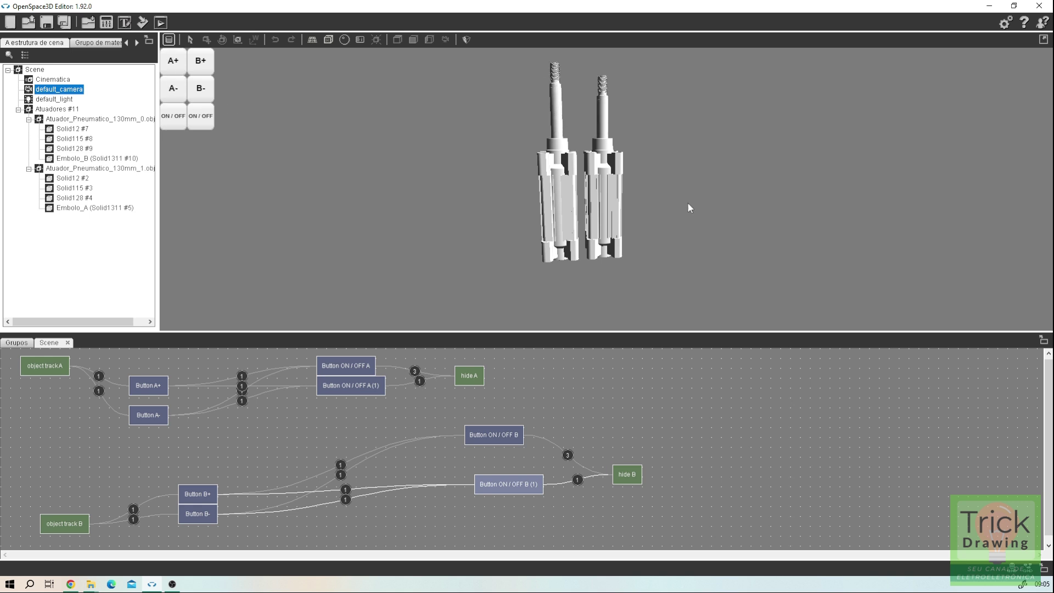
pyautogui.click(174, 92)
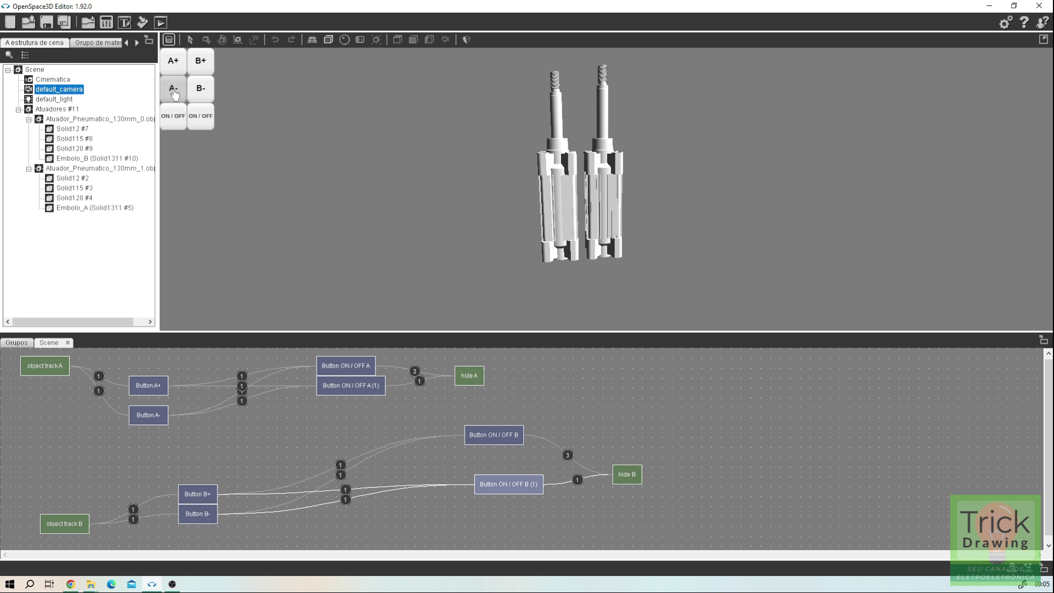
pyautogui.click(208, 93)
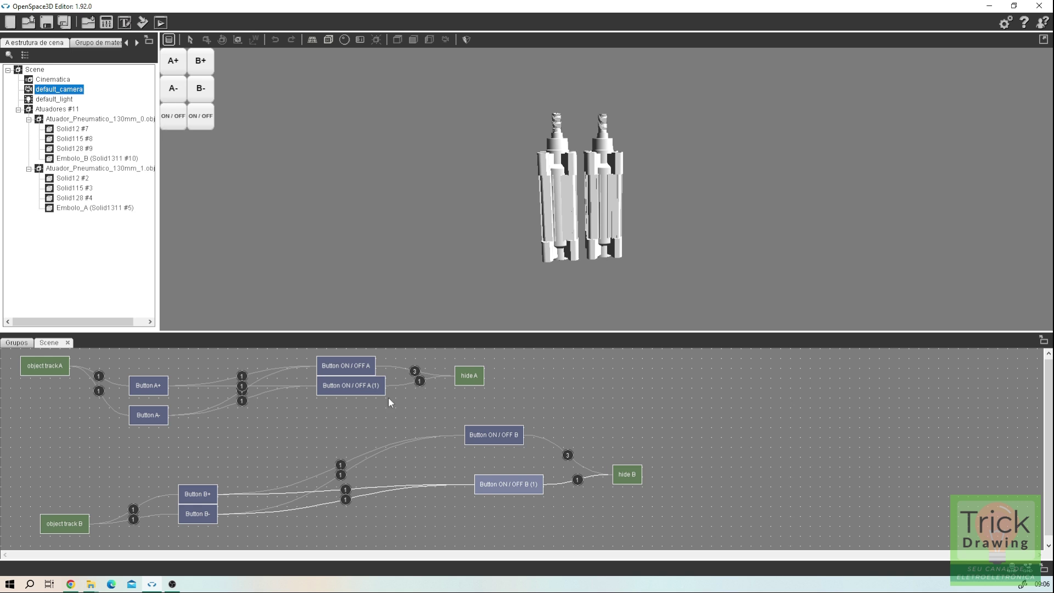
# Duplicate the Button ON / OFF A block and rename the copy Button A+A-B+B-
pyautogui.click(361, 372)
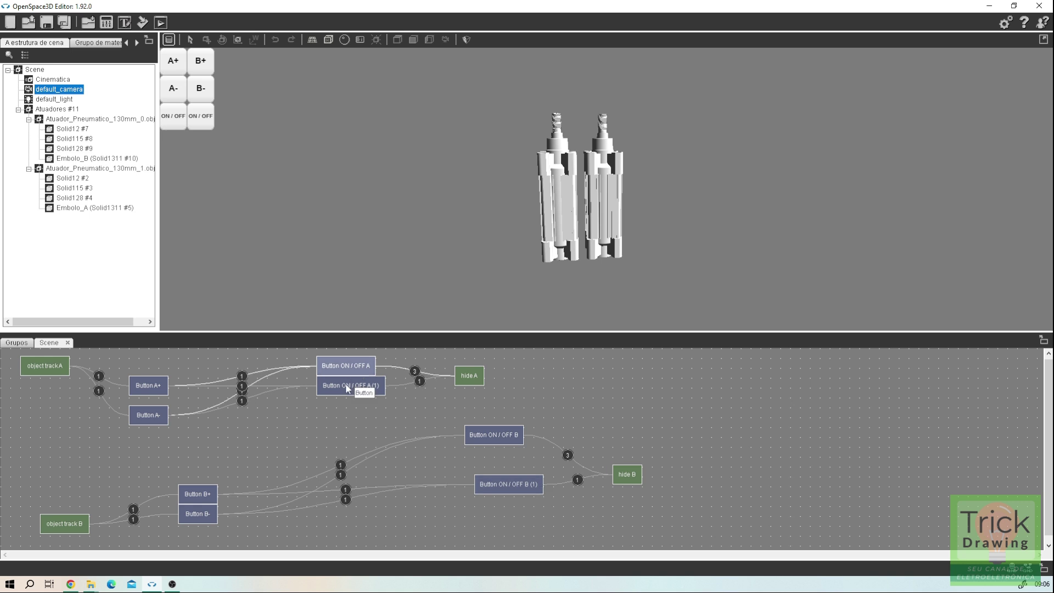
pyautogui.hotkey('ctrl', 'v')
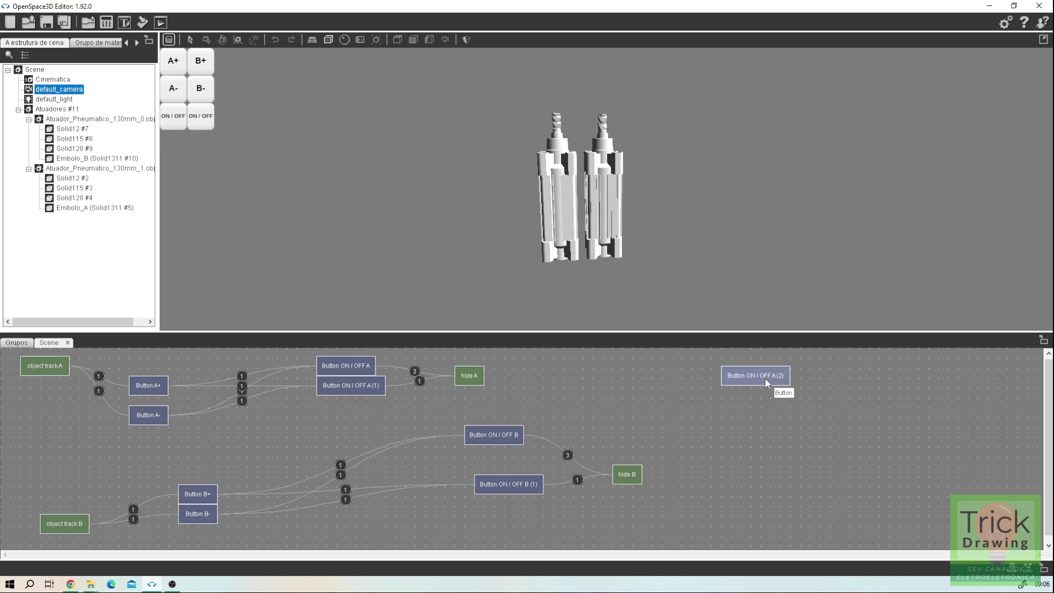
pyautogui.doubleClick(766, 379)
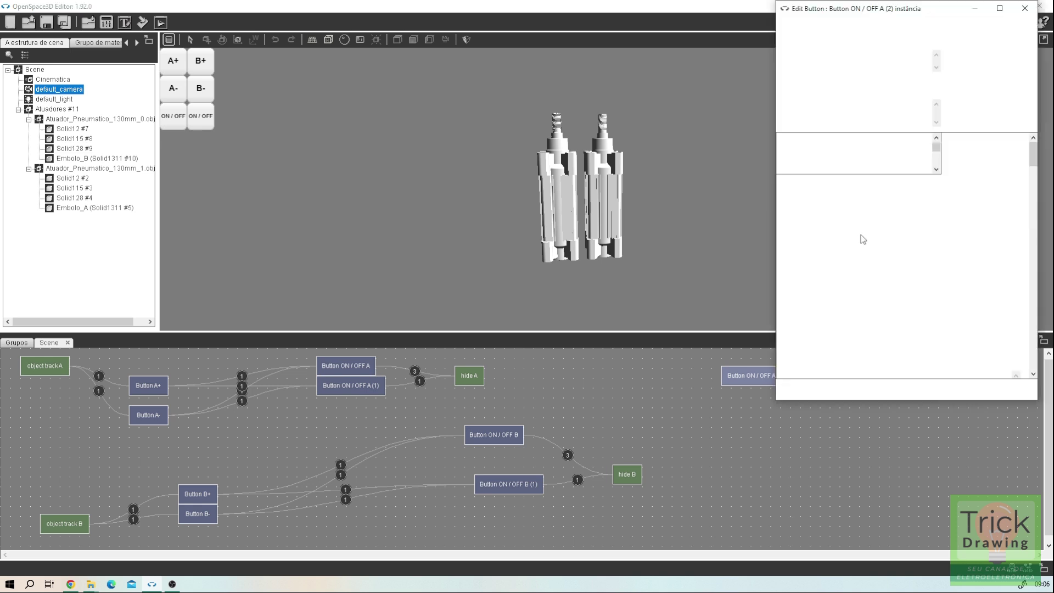
pyautogui.moveTo(944, 40); pyautogui.dragTo(898, 44)
pyautogui.write('A')
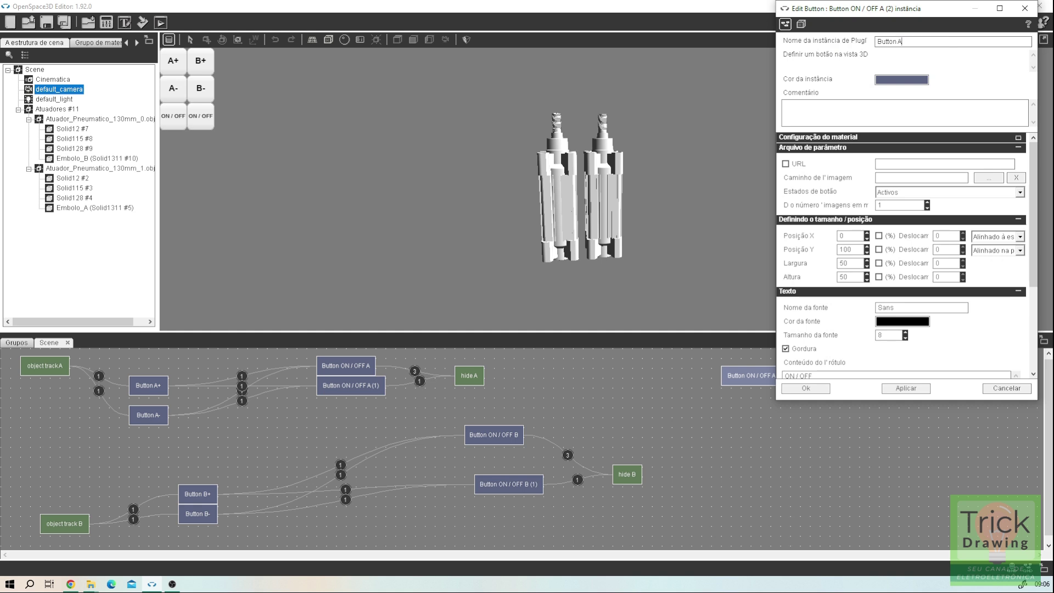
pyautogui.write('+A-B+B-')
# Replace the new button's label text with A+A-B+B- copied from its instance name
pyautogui.moveTo(899, 41); pyautogui.dragTo(934, 40)
pyautogui.hotkey('ctrl', 'c')
pyautogui.scroll(-1, 866, 271)
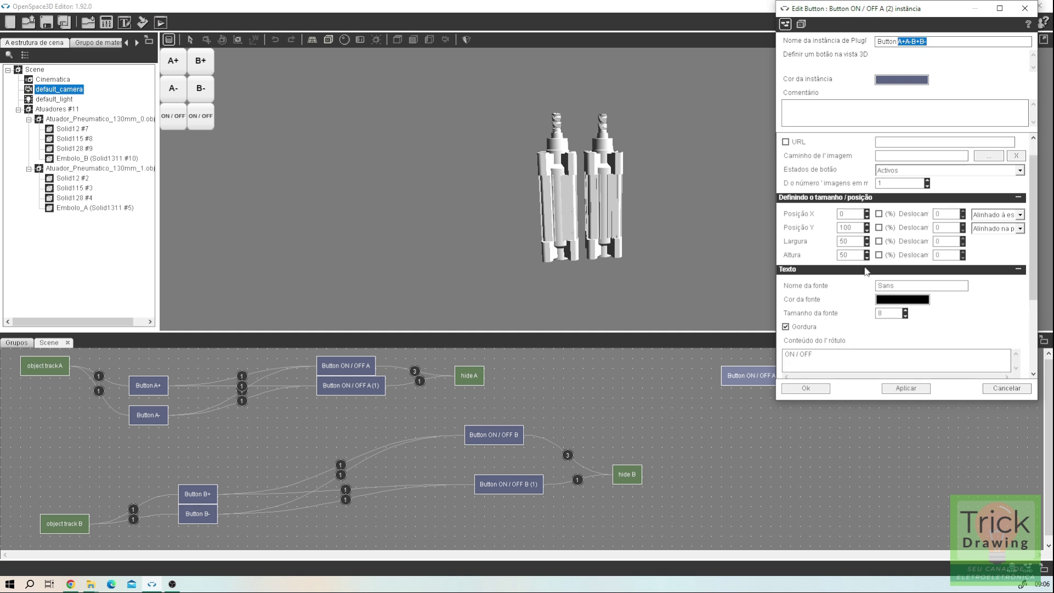
pyautogui.moveTo(815, 354); pyautogui.dragTo(757, 352)
pyautogui.hotkey('ctrl', 'v')
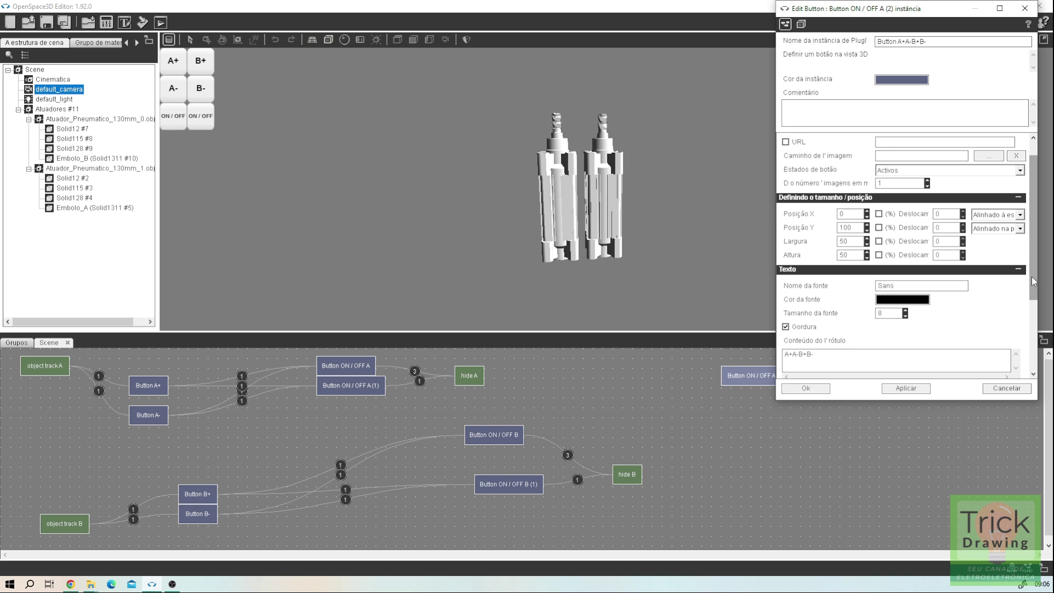
# Set the new button's Y position to 150 and its width to 100, and apply the changes
pyautogui.press('BackSpace')
pyautogui.press('BackSpace')
pyautogui.write('50')
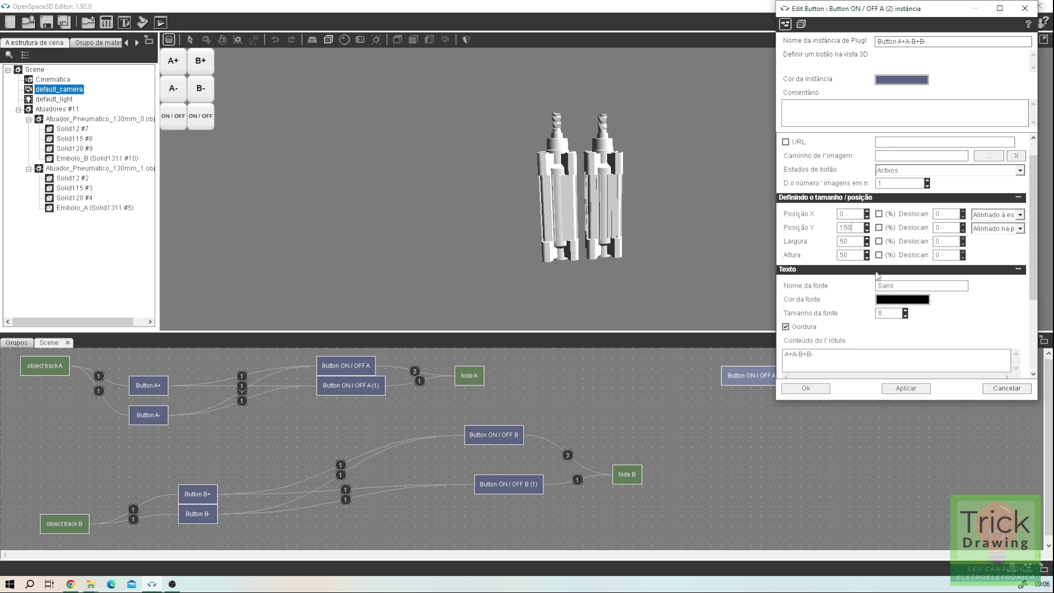
pyautogui.click(850, 243)
pyautogui.press('BackSpace')
pyautogui.press('BackSpace')
pyautogui.write('100')
pyautogui.click(915, 388)
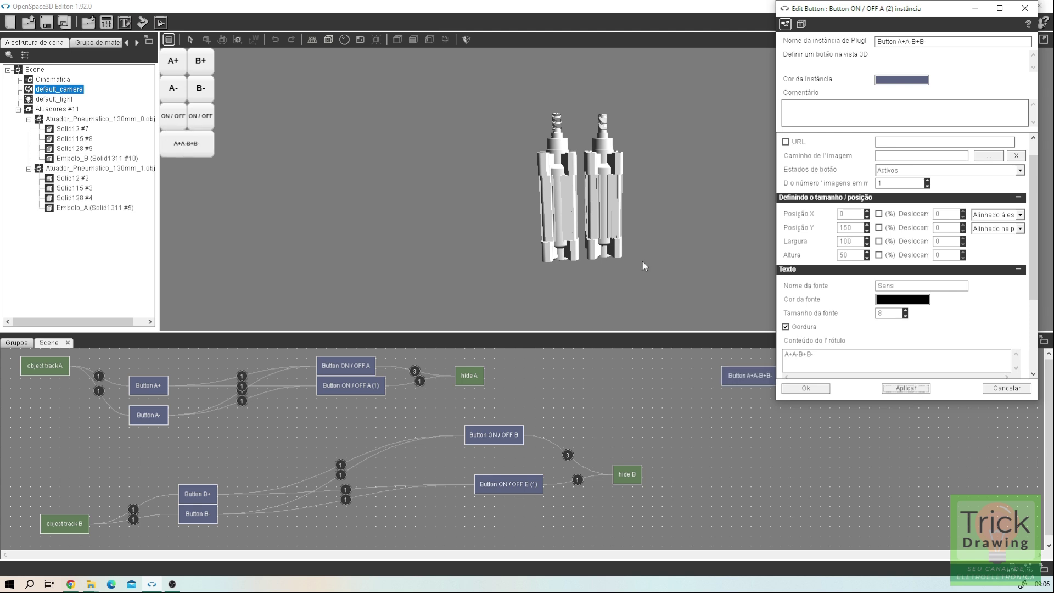
# Increase the new button's label font size to 12 and save the button settings
pyautogui.click(905, 310)
pyautogui.click(905, 311)
pyautogui.click(905, 388)
pyautogui.click(807, 388)
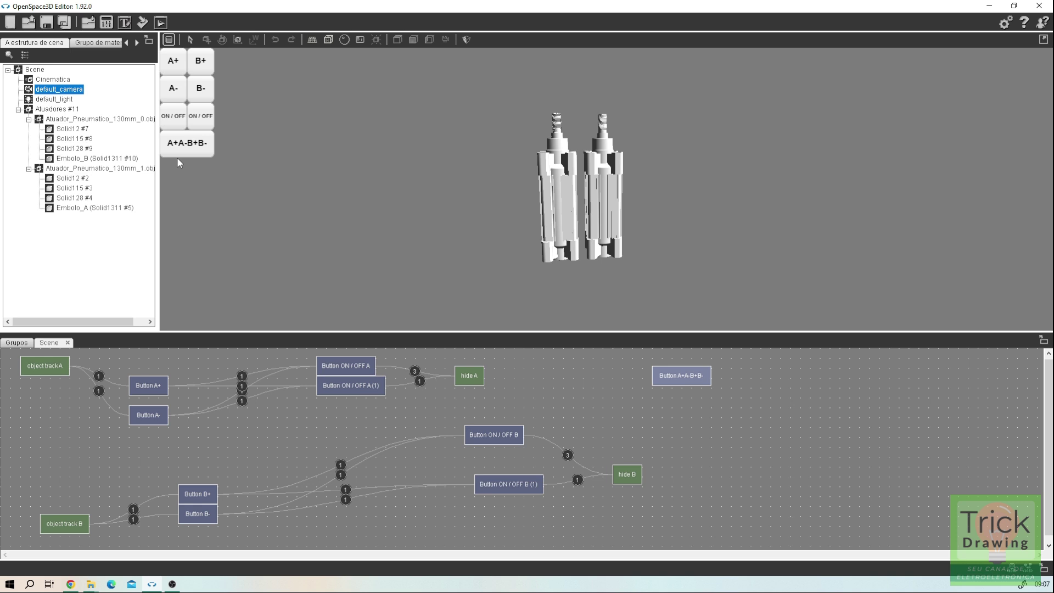
# Duplicate the object track A block beside the new button and rename the copy object track A +
pyautogui.click(62, 371)
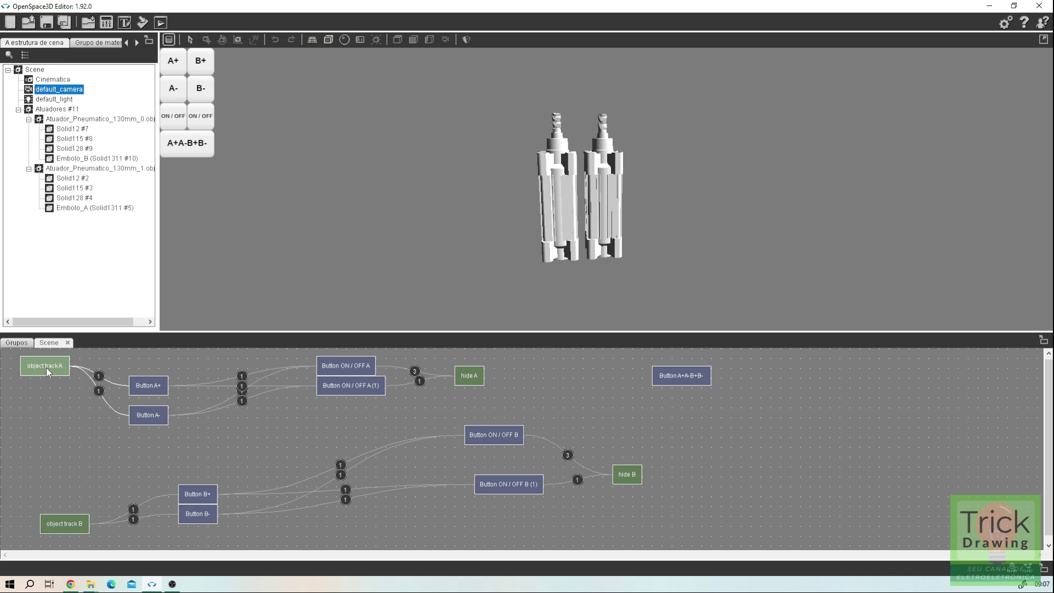
pyautogui.hotkey('ctrl', 'v')
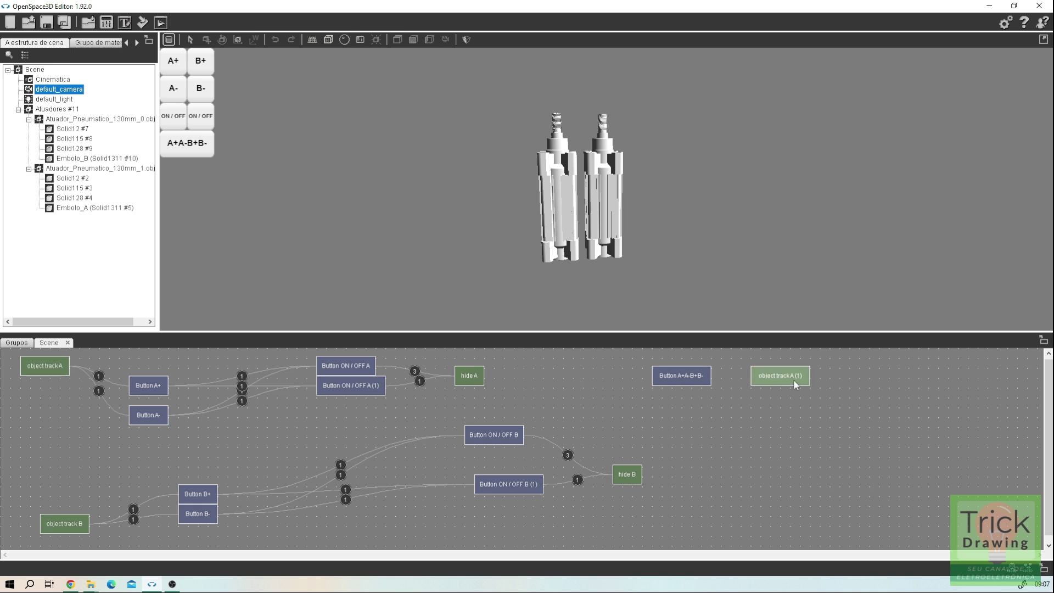
pyautogui.doubleClick(794, 382)
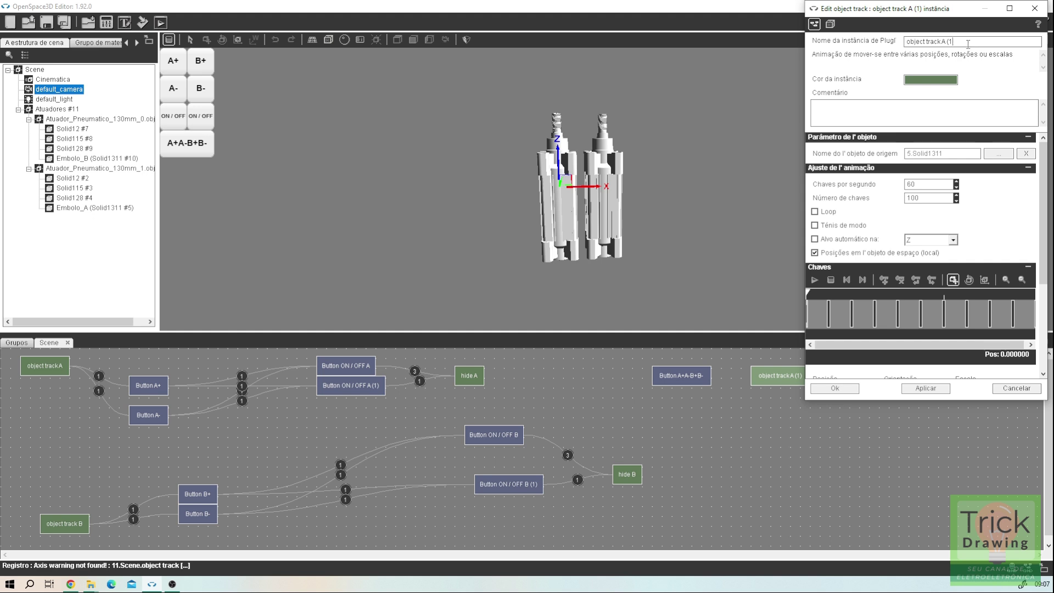
pyautogui.press('BackSpace')
pyautogui.press('BackSpace')
pyautogui.write('+')
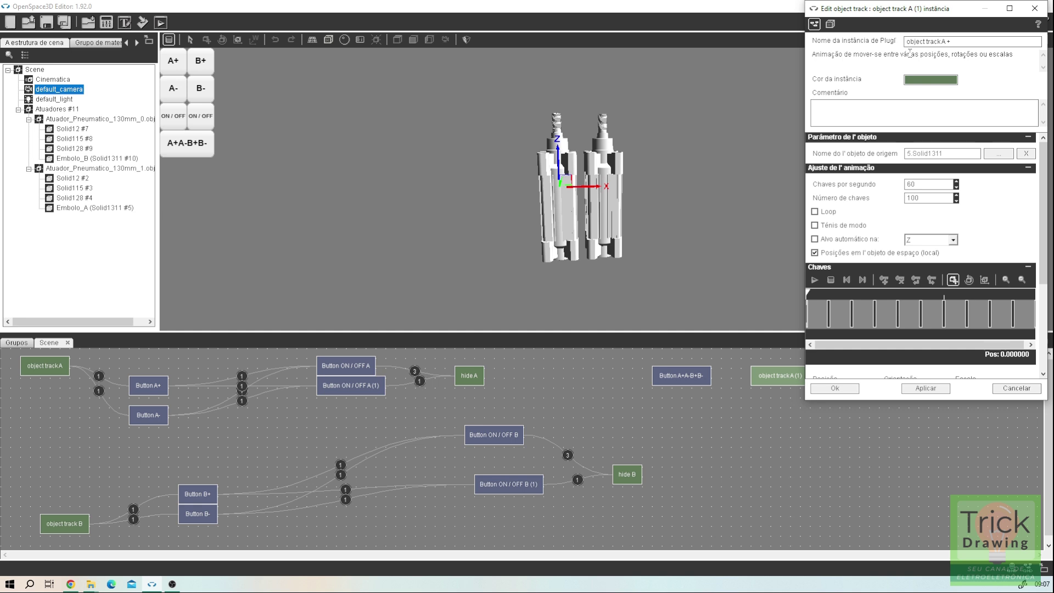
pyautogui.press('Return')
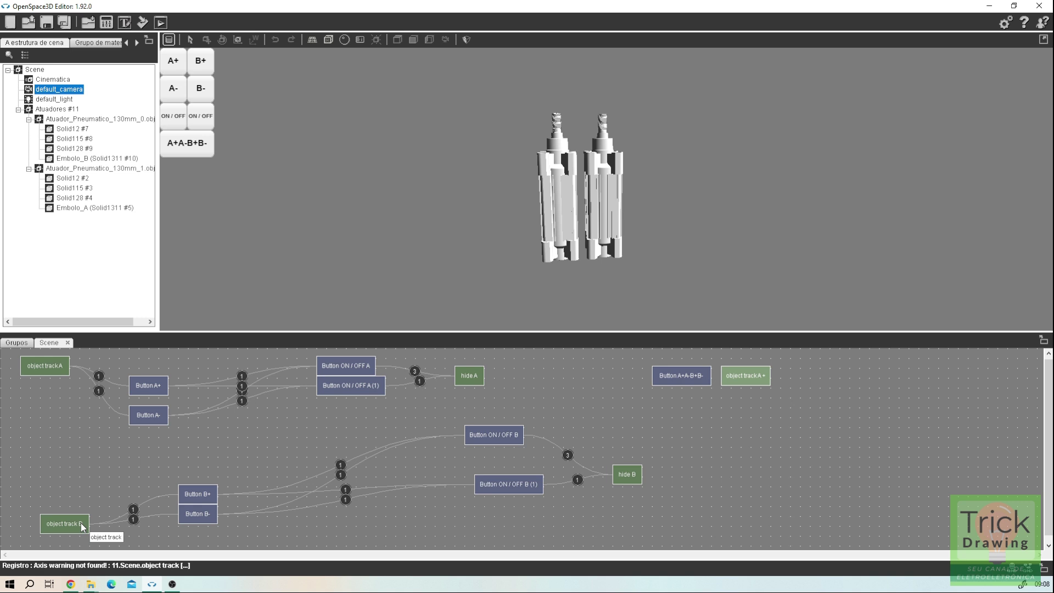
pyautogui.click(80, 522)
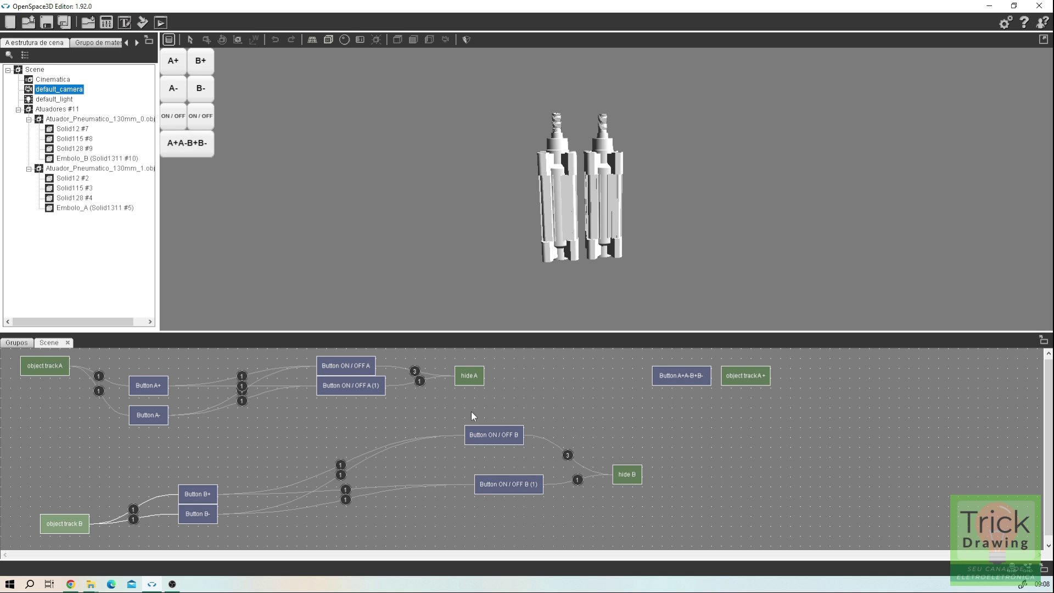
# Change the sequence button's instance name to Button A+B+A-B- and its label text to A+B+A-B-
pyautogui.doubleClick(681, 375)
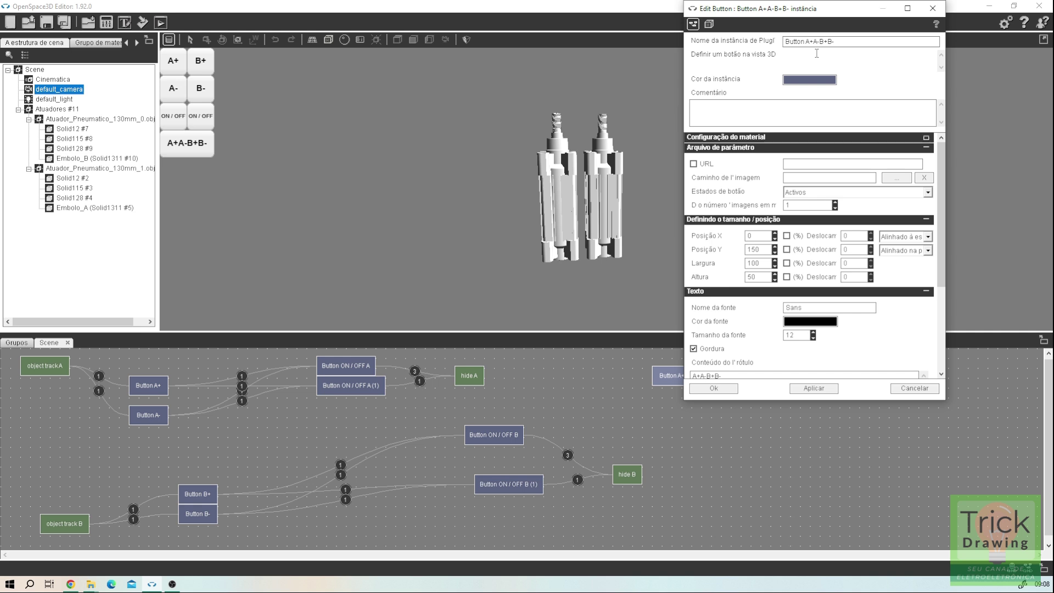
pyautogui.moveTo(816, 41); pyautogui.dragTo(822, 41)
pyautogui.write('B+A-')
pyautogui.press('Delete')
pyautogui.press('Delete')
pyautogui.write('B')
pyautogui.moveTo(830, 46); pyautogui.dragTo(805, 48)
pyautogui.scroll(-3, 789, 305)
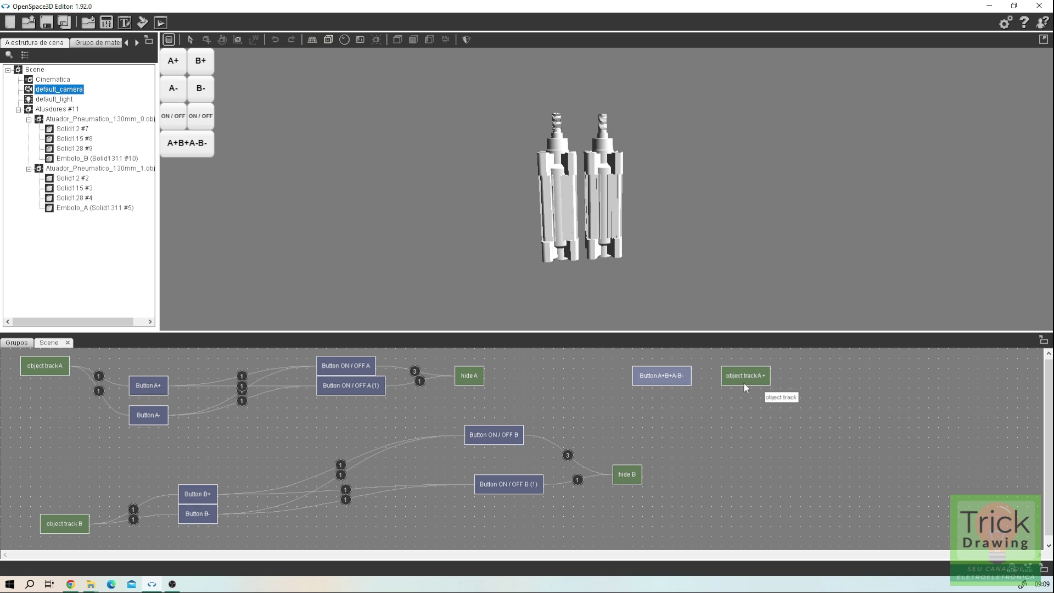
# Link Button A+B+A-B- to object track A + with the Play action and test it in the running scene
pyautogui.moveTo(667, 377); pyautogui.dragTo(740, 382)
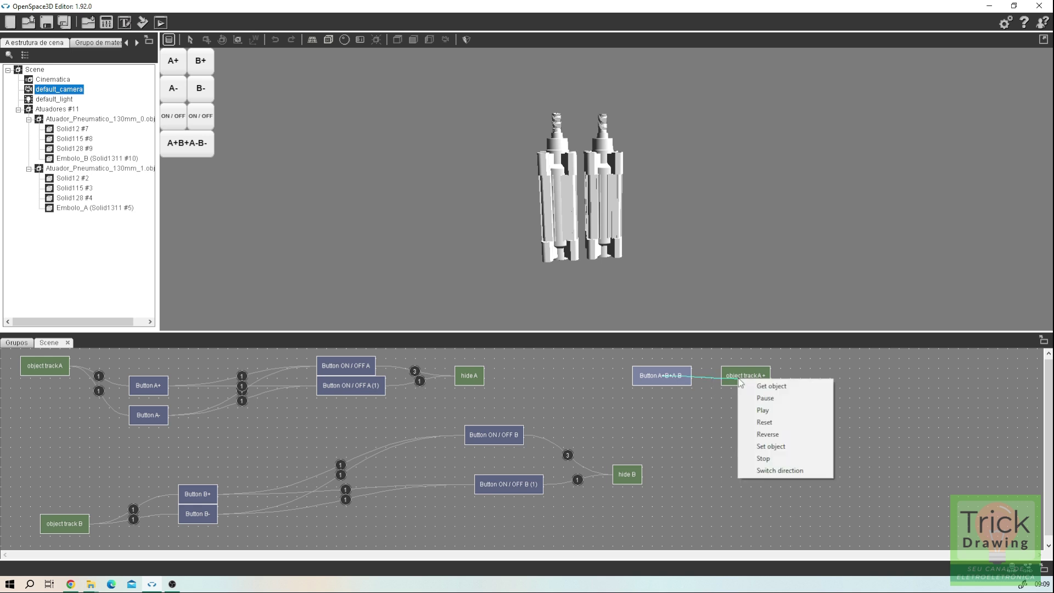
pyautogui.click(762, 410)
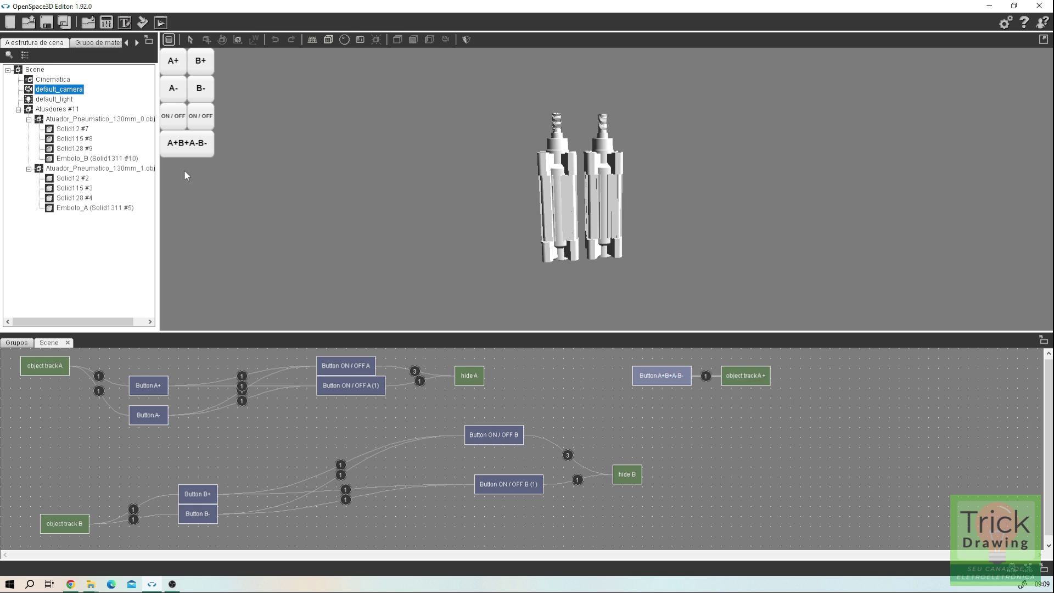
pyautogui.click(190, 152)
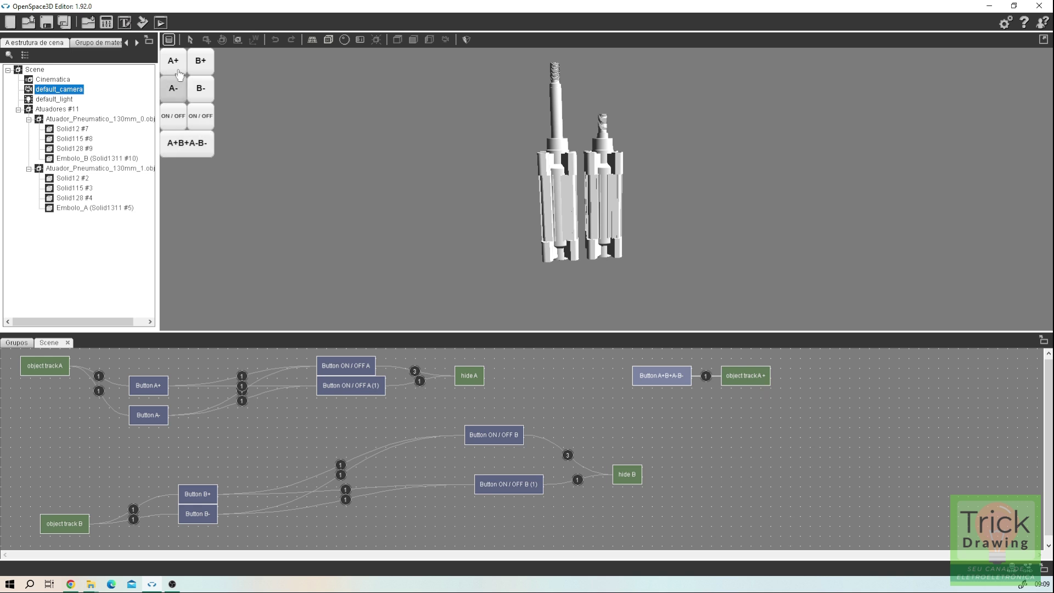
pyautogui.click(169, 39)
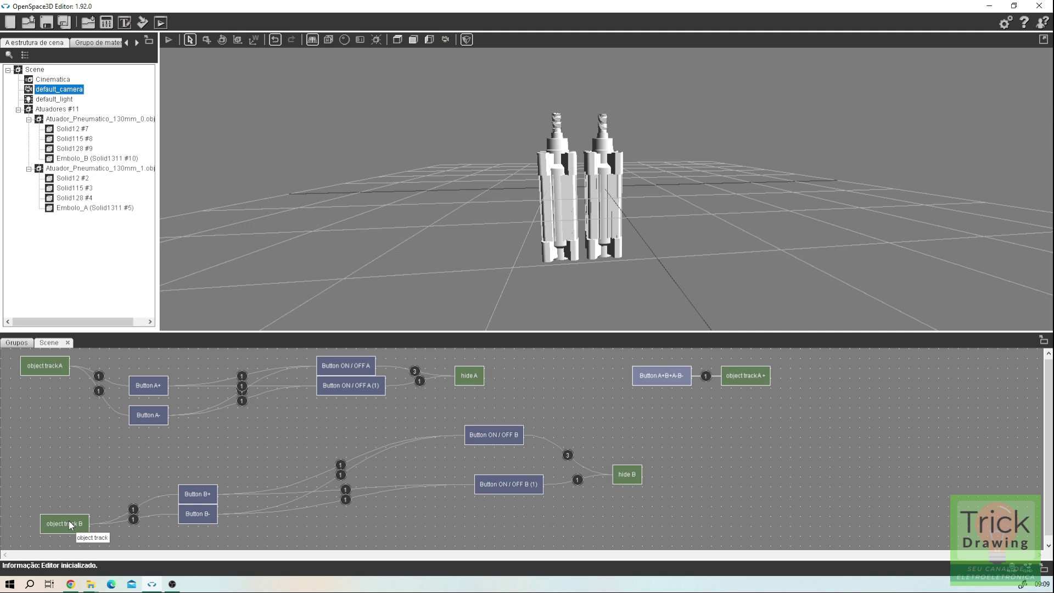
# Duplicate the object track B block beside object track A + and rename the copy object track B+
pyautogui.hotkey('ctrl', 'v')
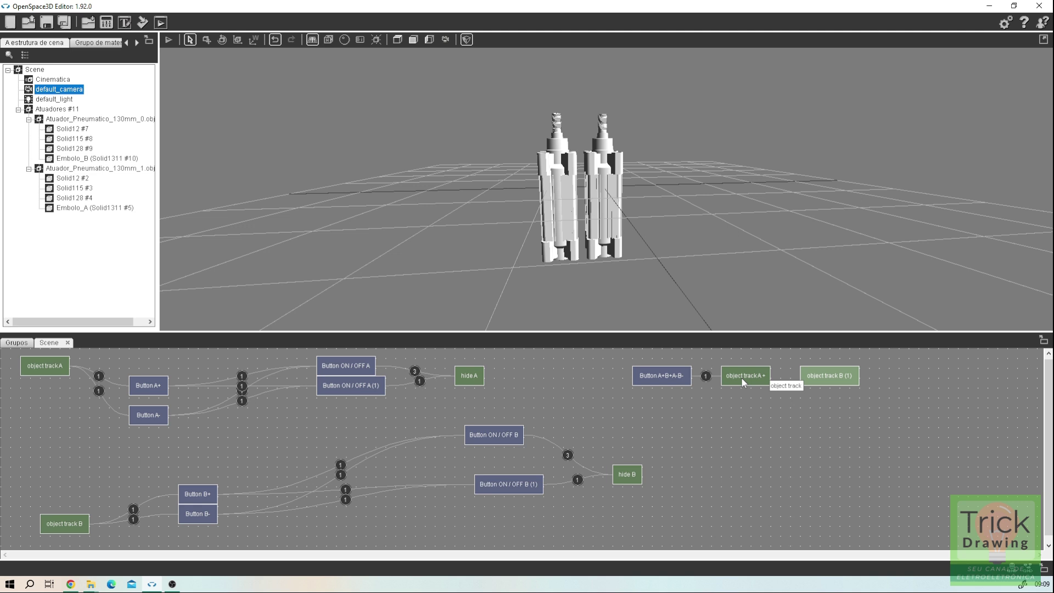
pyautogui.doubleClick(829, 375)
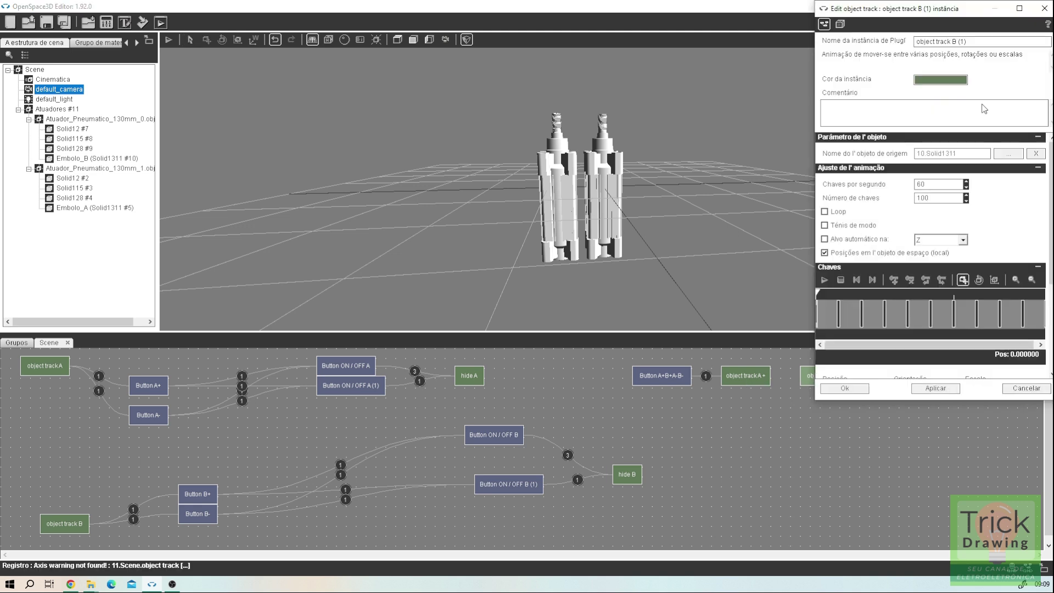
pyautogui.click(996, 41)
pyautogui.press('BackSpace')
pyautogui.press('BackSpace')
pyautogui.write('+')
pyautogui.click(849, 390)
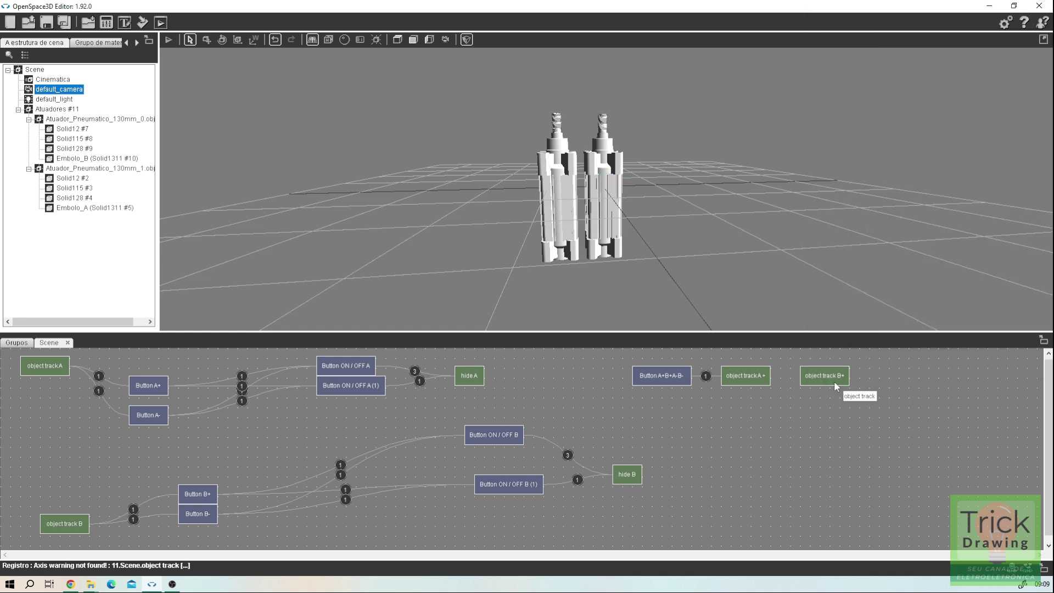
# Link the Key 11 event of object track A + to the Play action of object track B+
pyautogui.moveTo(835, 384); pyautogui.dragTo(743, 379)
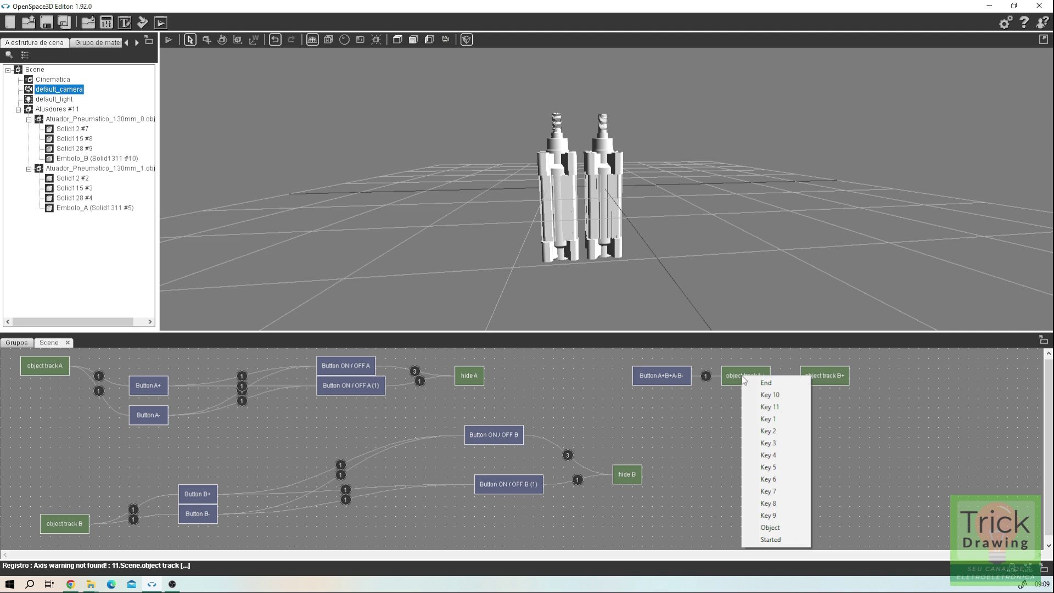
pyautogui.click(777, 405)
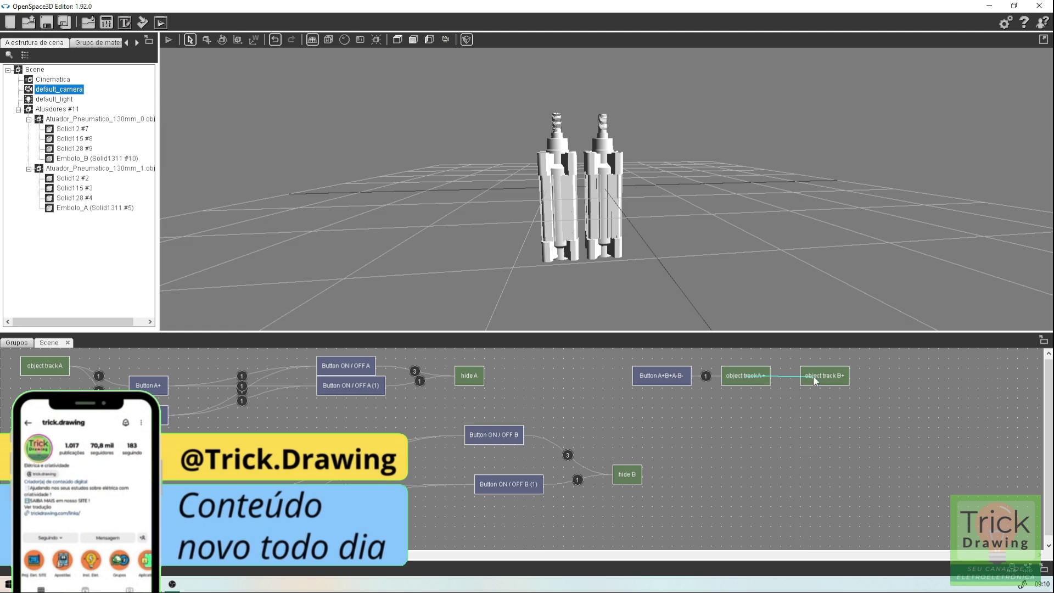
pyautogui.click(812, 376)
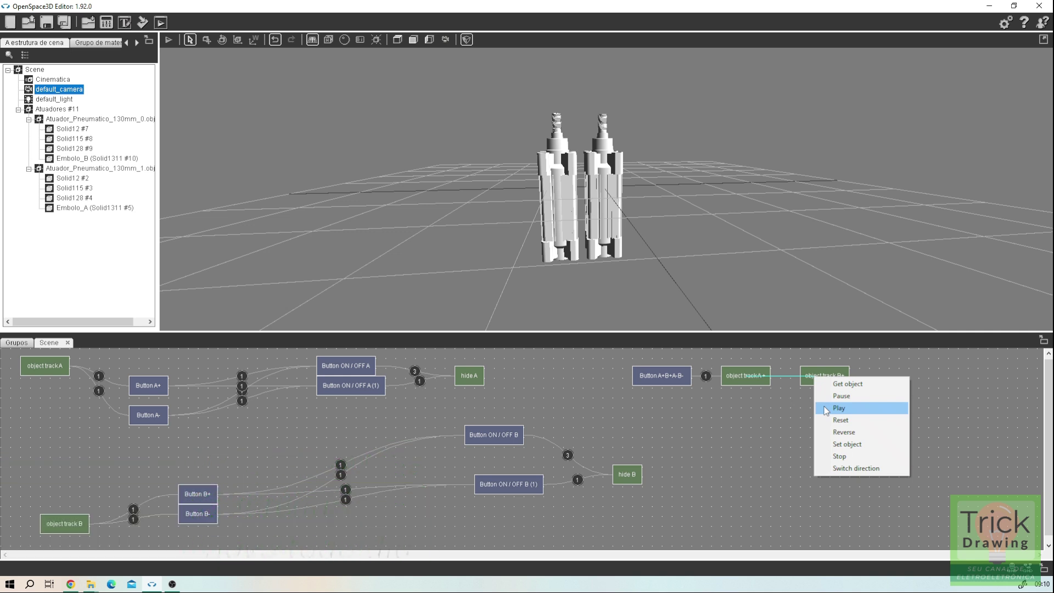
pyautogui.click(838, 408)
# Run the scene, test the A+B+A-B- button, and return to edit mode
pyautogui.click(169, 40)
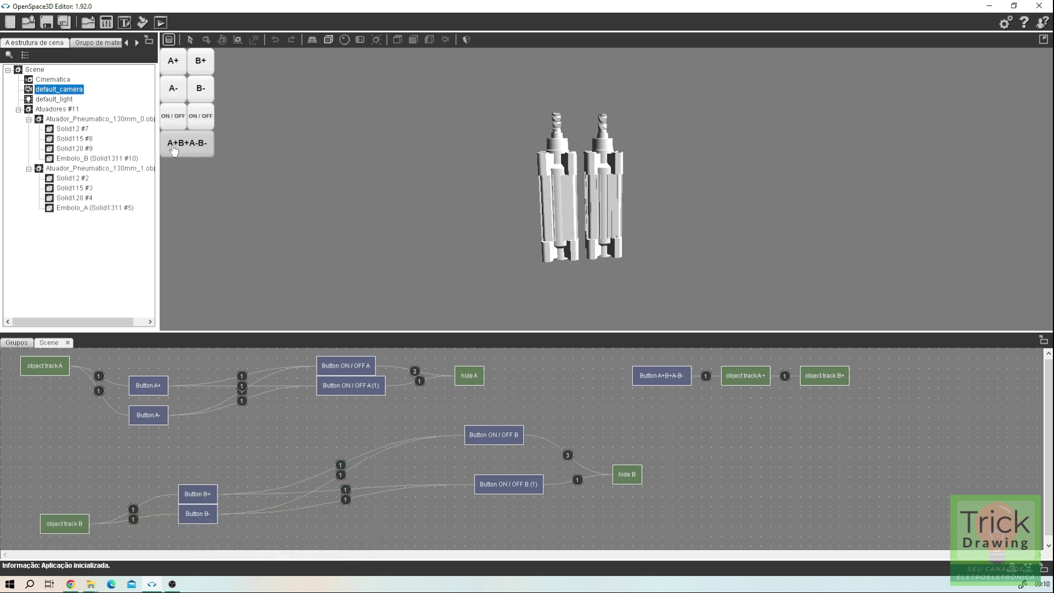
pyautogui.click(203, 145)
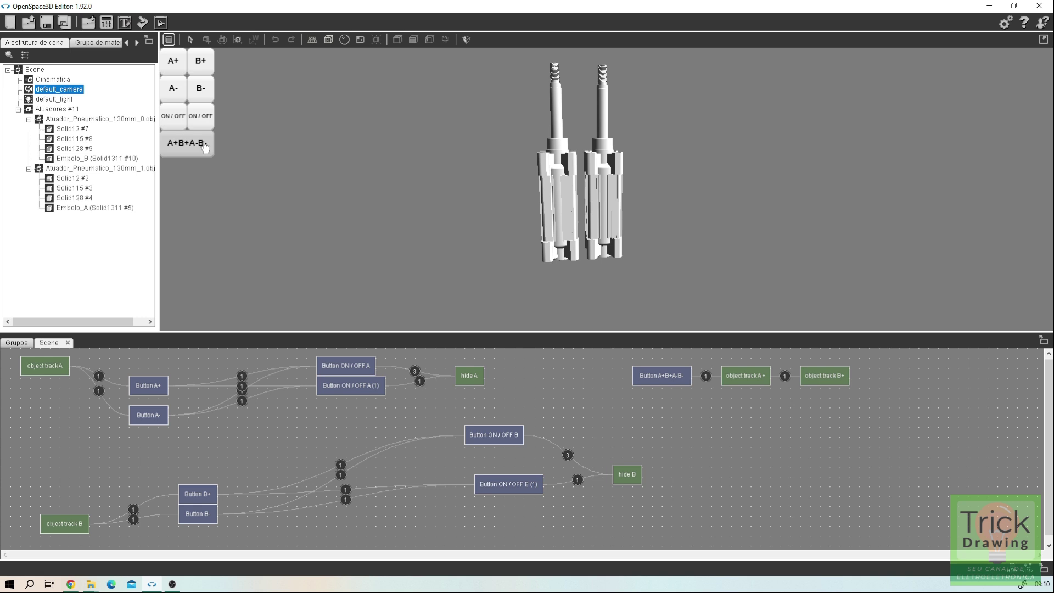
pyautogui.click(168, 39)
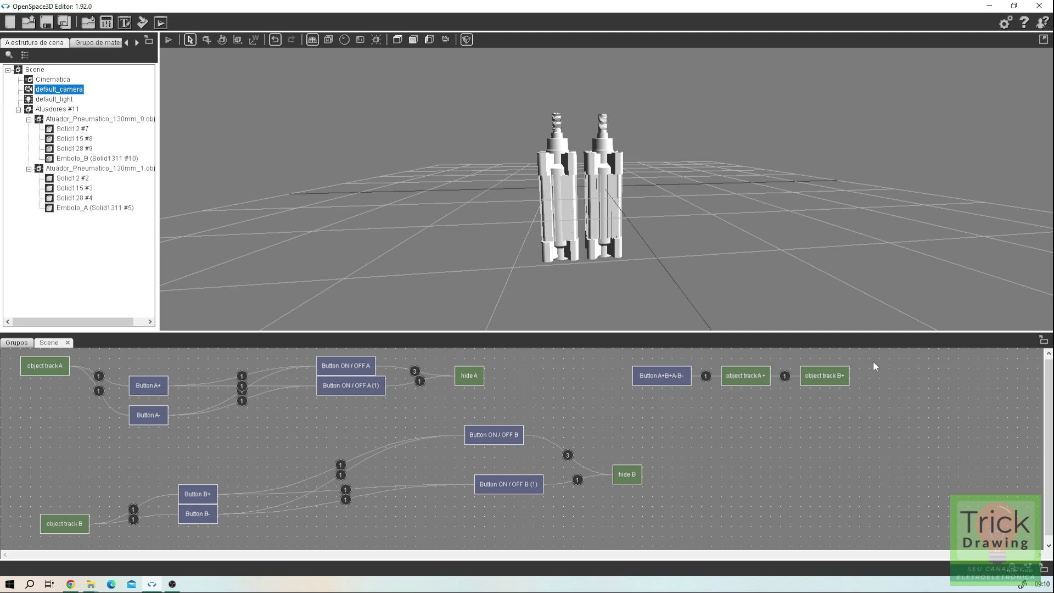
# Duplicate the object track A + block and place the copy beside object track B+
pyautogui.moveTo(872, 361); pyautogui.dragTo(710, 409)
pyautogui.moveTo(865, 357); pyautogui.dragTo(812, 404)
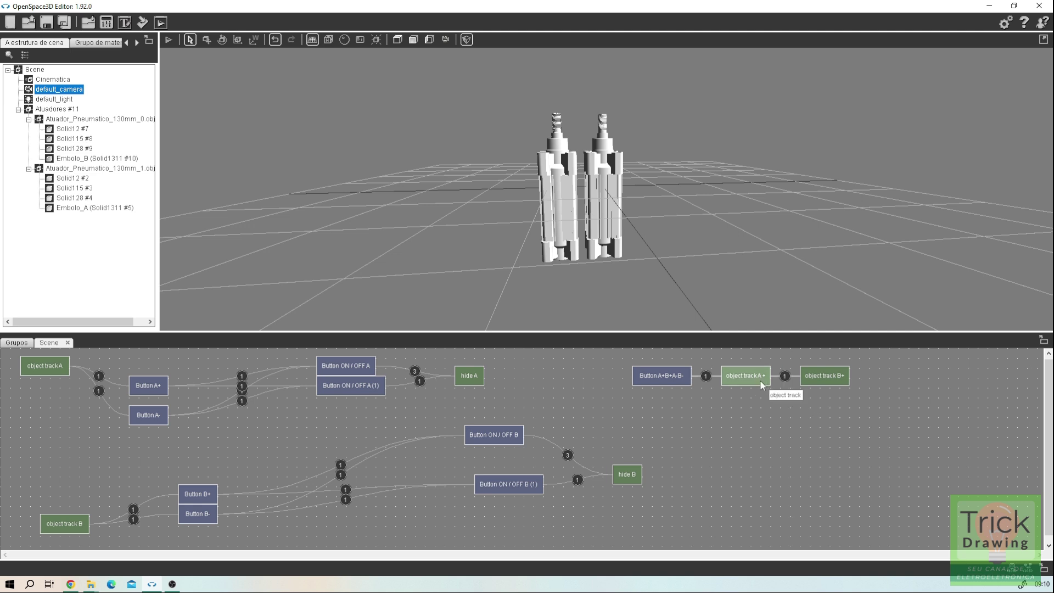
pyautogui.keyDown('ctrl'); pyautogui.moveTo(760, 379); pyautogui.dragTo(903, 372); pyautogui.keyUp('ctrl')
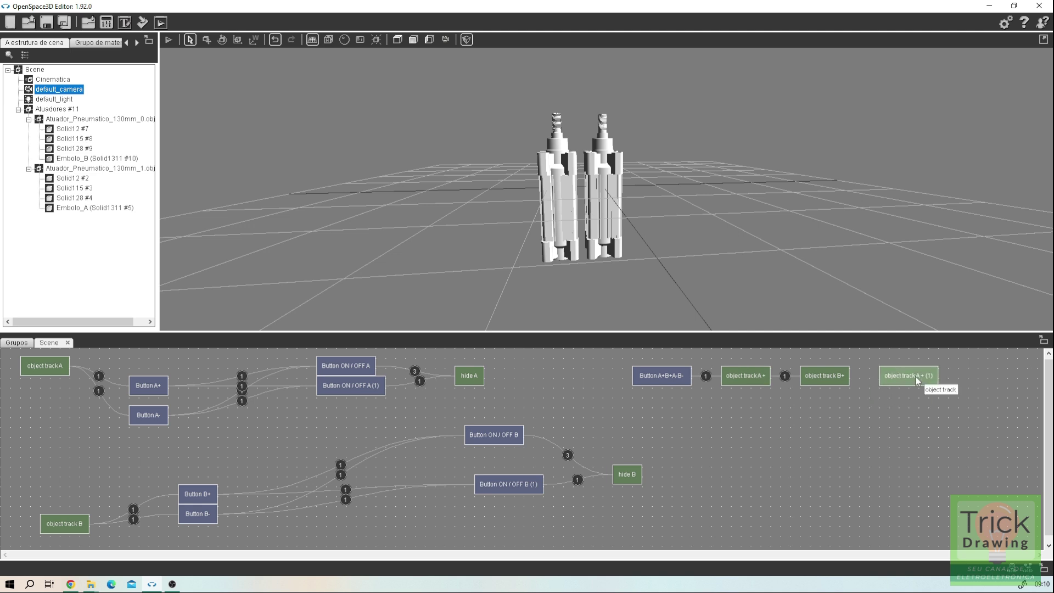
# Open the settings of object track A + and its copy side by side, with the original's key positions showing
pyautogui.doubleClick(750, 379)
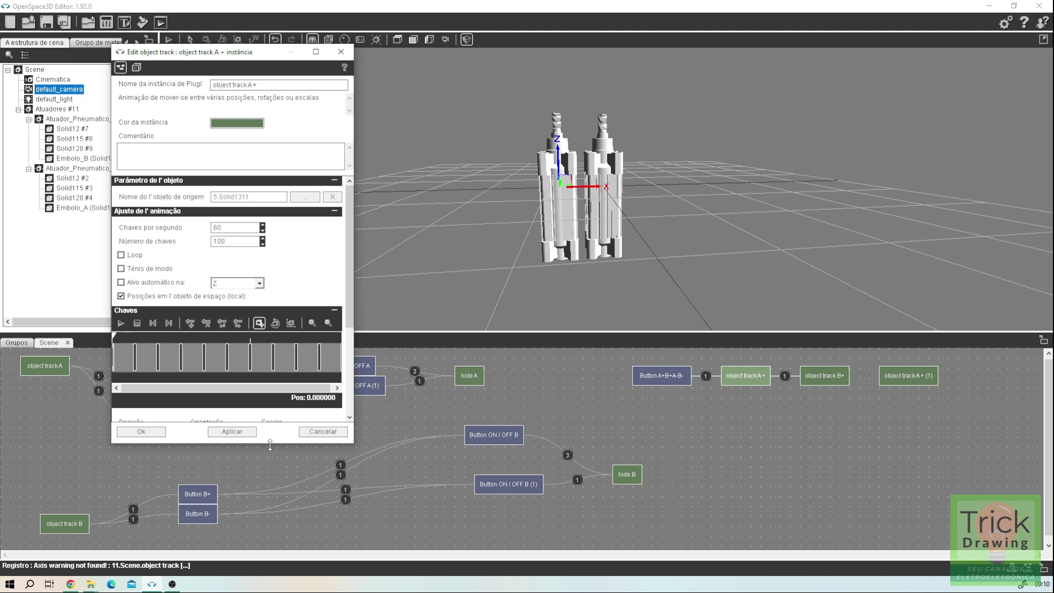
pyautogui.scroll(-3, 348, 314)
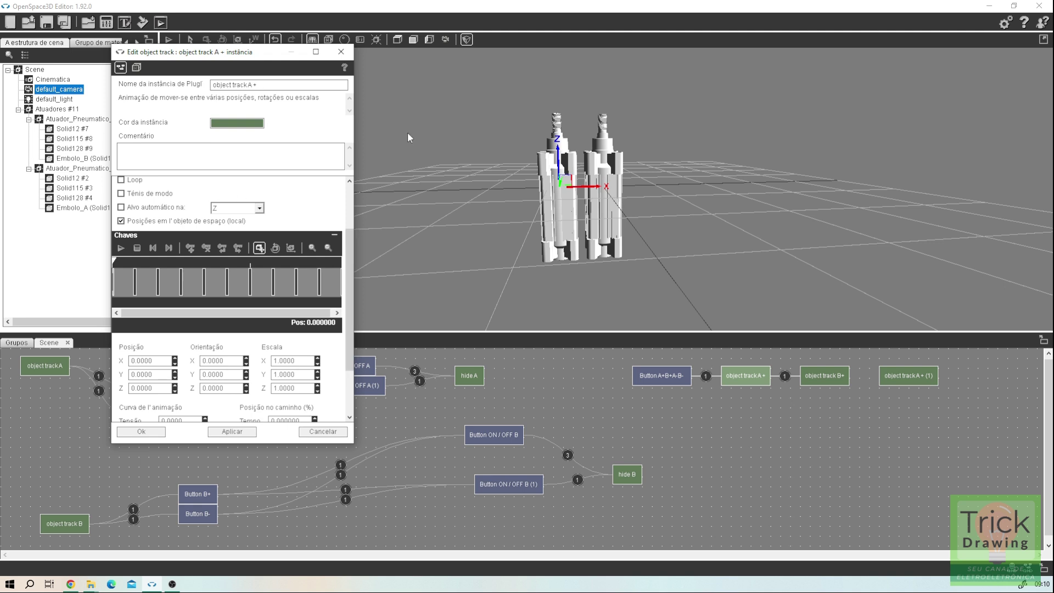
pyautogui.doubleClick(906, 377)
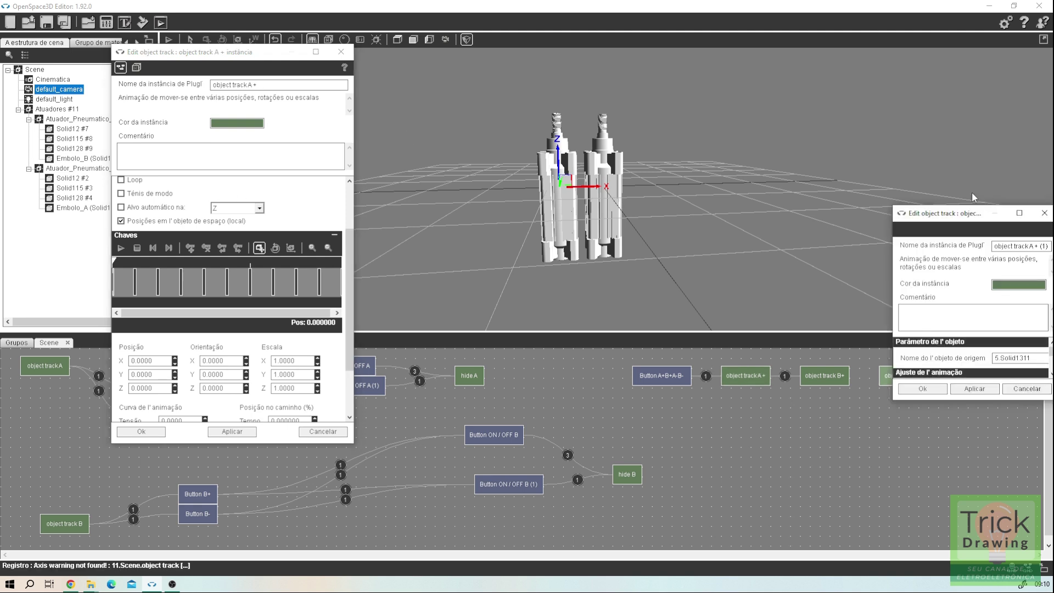
pyautogui.moveTo(980, 220); pyautogui.dragTo(663, 58)
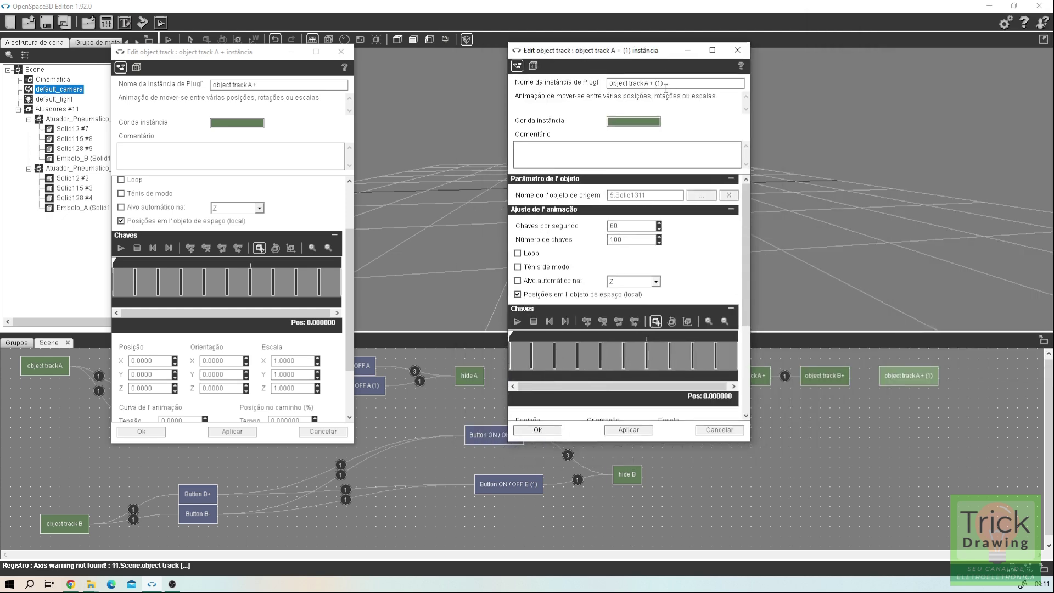
# Rename the copied object track instance as object track A-
pyautogui.press('BackSpace')
pyautogui.press('BackSpace')
pyautogui.press('BackSpace')
pyautogui.press('BackSpace')
pyautogui.press('BackSpace')
pyautogui.press('BackSpace')
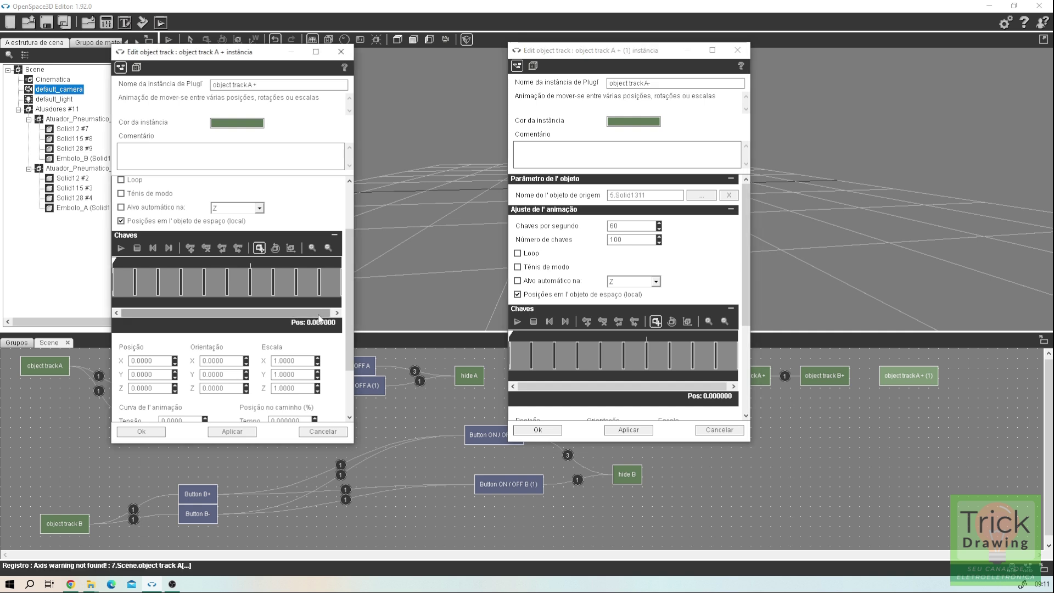
# Set the first key's Z position in object track A- to 80, matching the last key of object track A +
pyautogui.click(336, 313)
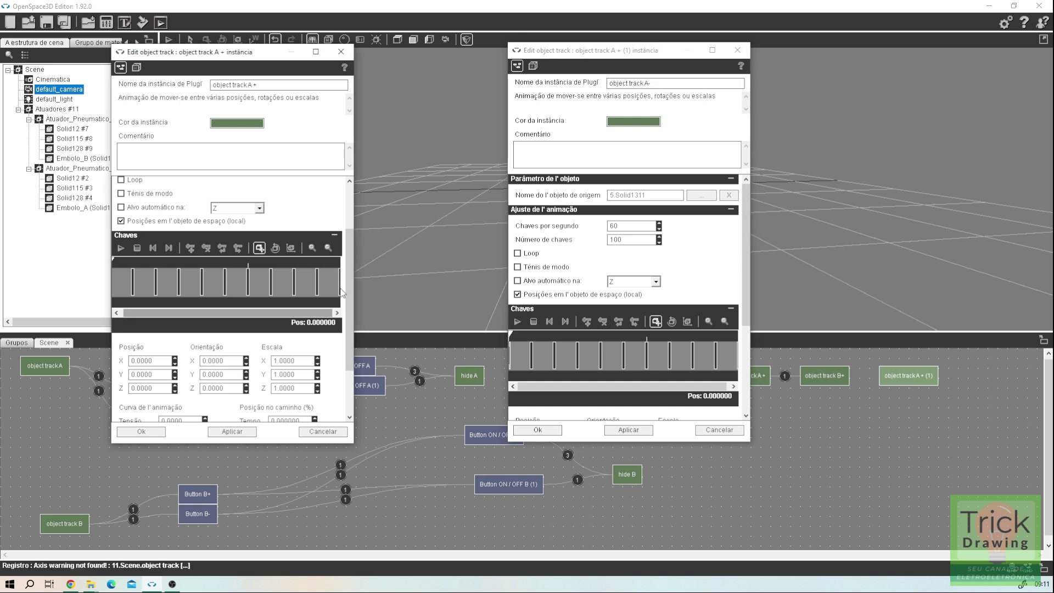
pyautogui.click(340, 291)
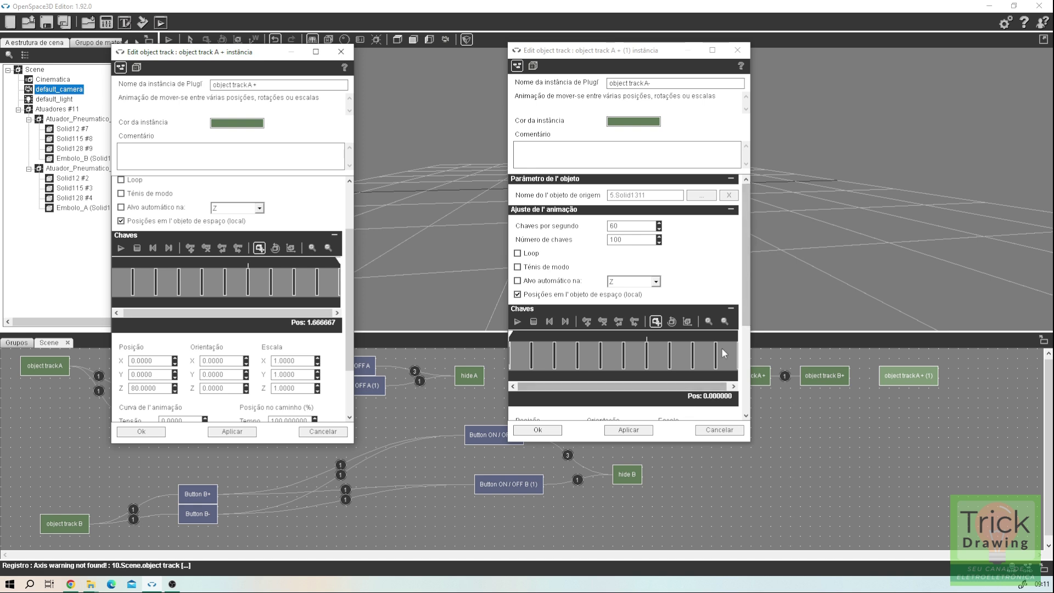
pyautogui.moveTo(744, 311); pyautogui.dragTo(750, 390)
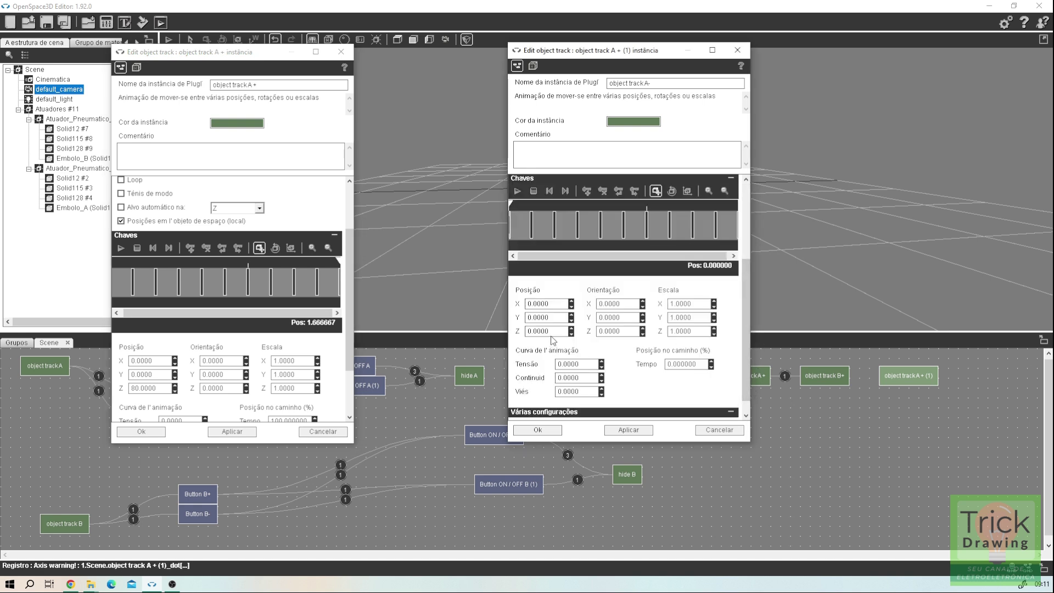
pyautogui.click(549, 331)
pyautogui.write('80')
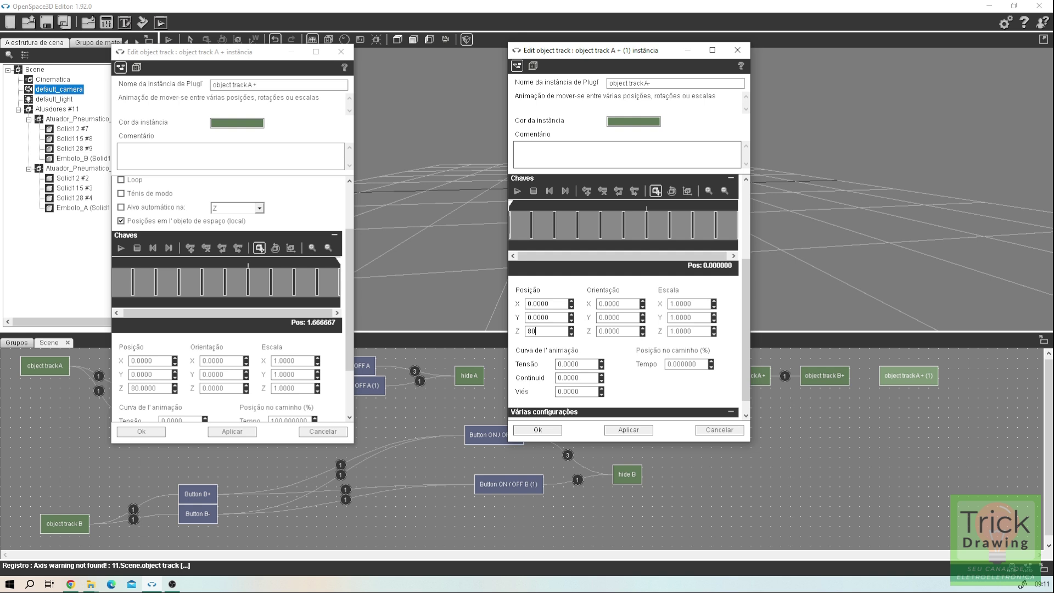
# Set the second key's Z position in object track A- to 72, matching the tenth key of object track A +
pyautogui.click(531, 233)
pyautogui.click(511, 236)
pyautogui.click(531, 233)
pyautogui.click(317, 289)
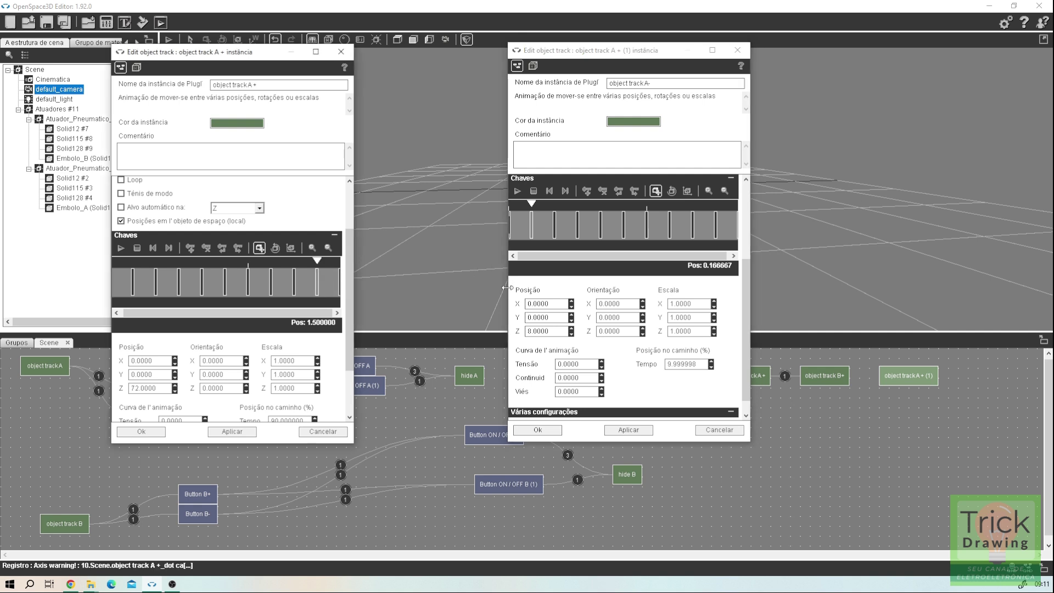
pyautogui.moveTo(555, 331); pyautogui.dragTo(453, 332)
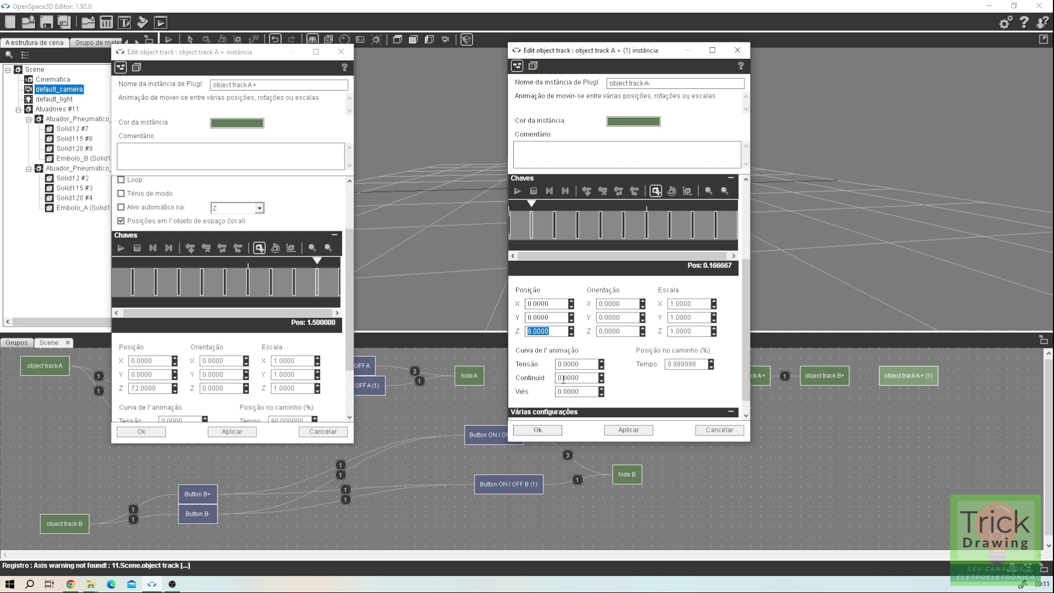
pyautogui.write('72')
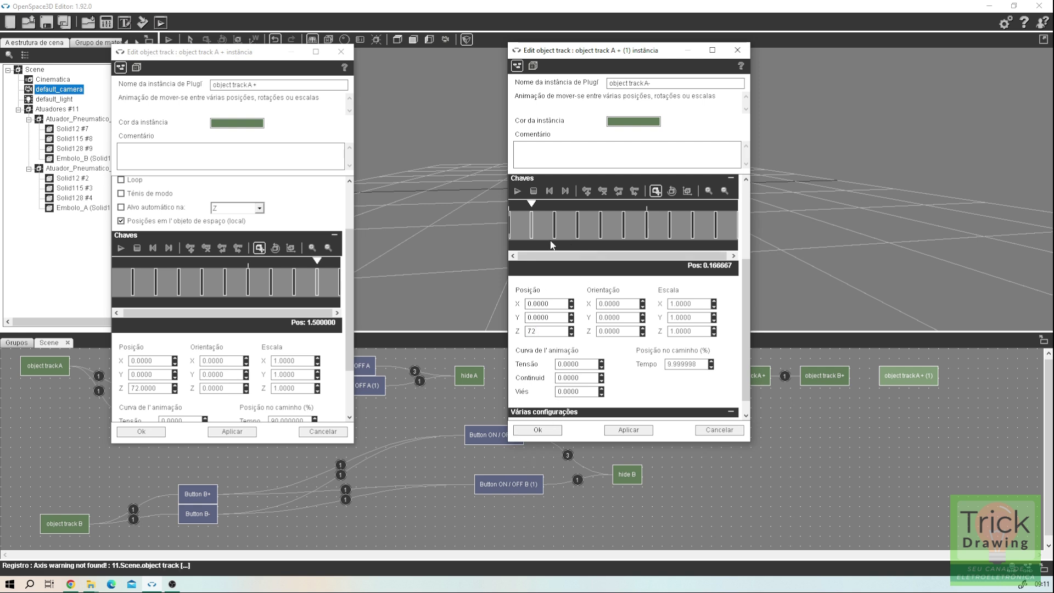
# Set the Z positions of the third and fourth keys in object track A- to 64 and 56, and apply the changes
pyautogui.click(292, 288)
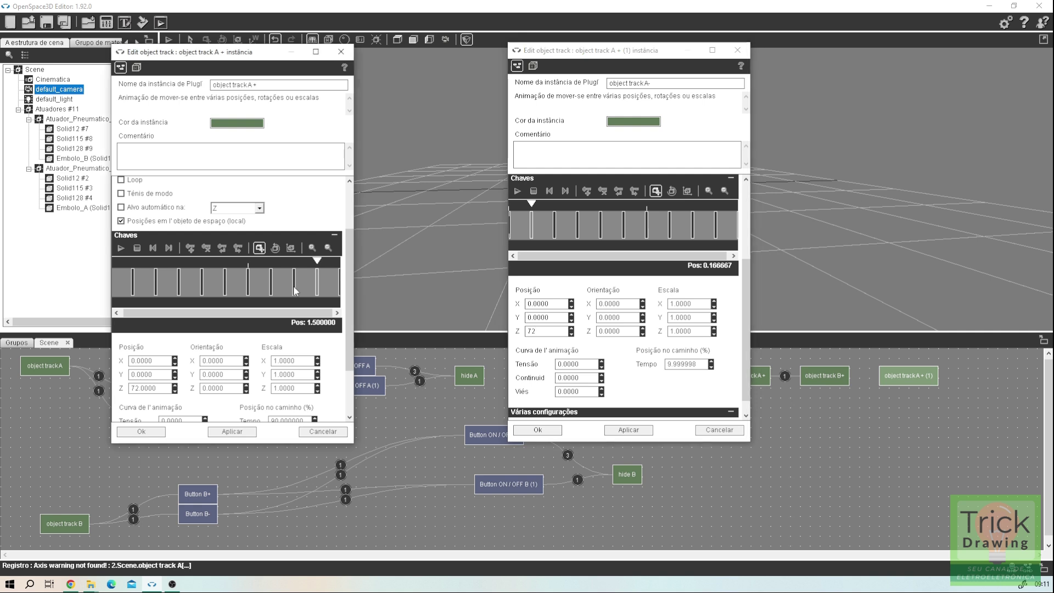
pyautogui.click(556, 233)
pyautogui.click(556, 234)
pyautogui.moveTo(555, 331); pyautogui.dragTo(526, 331)
pyautogui.write('64')
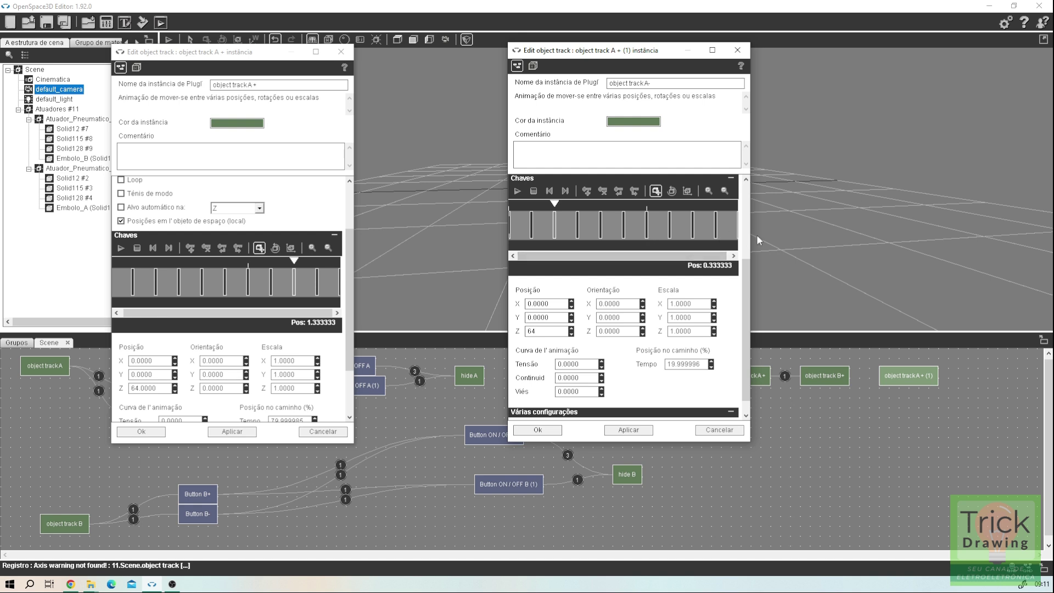
pyautogui.click(628, 430)
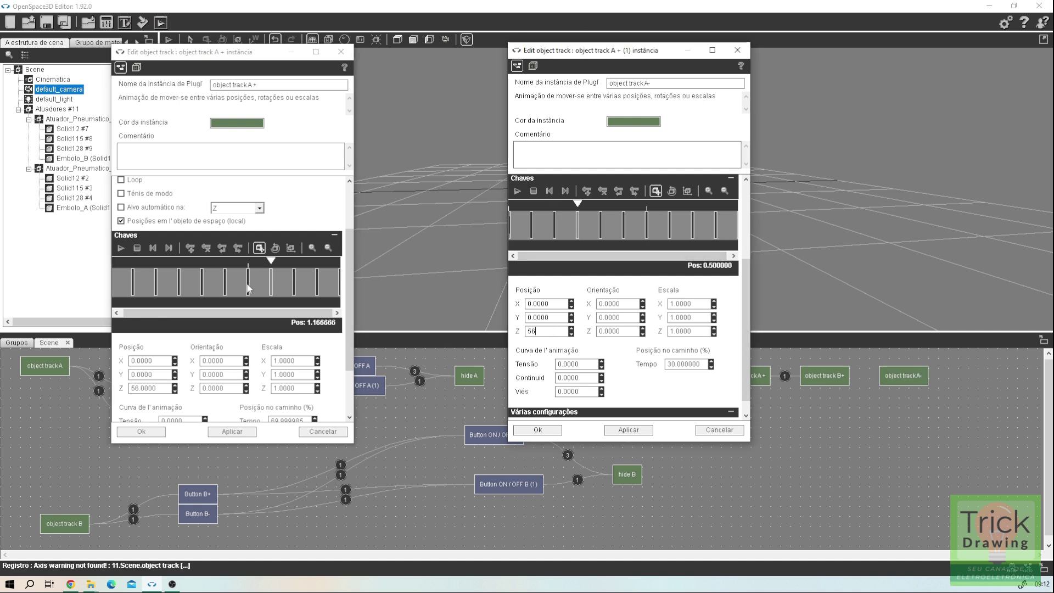
# Mirror object track A +'s Z positions onto the fifth to tenth keys of object track A-, descending from 48 to 8
pyautogui.click(620, 236)
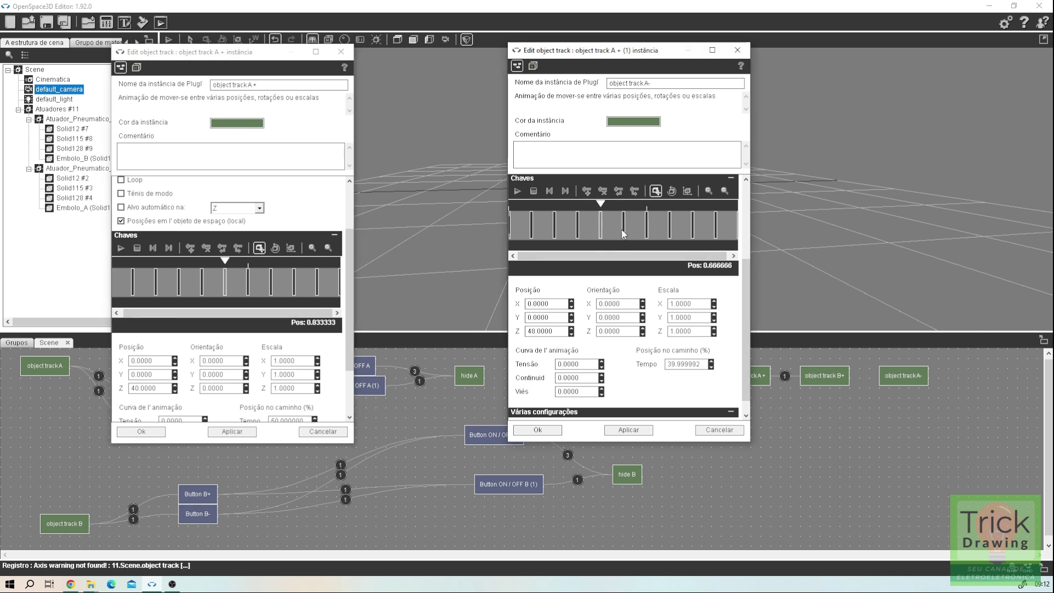
pyautogui.click(207, 291)
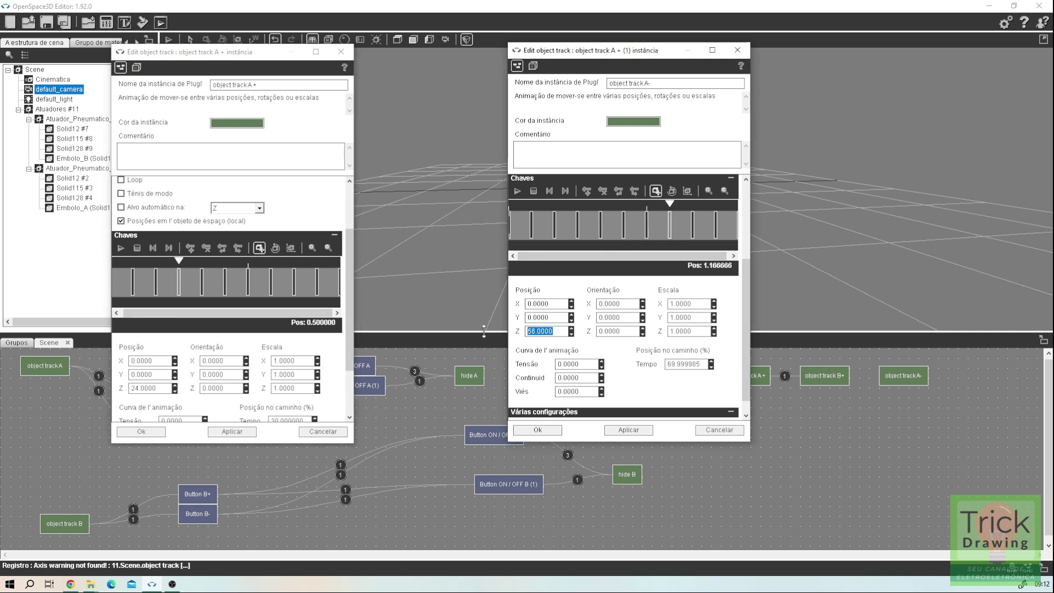
pyautogui.click(156, 295)
pyautogui.click(715, 223)
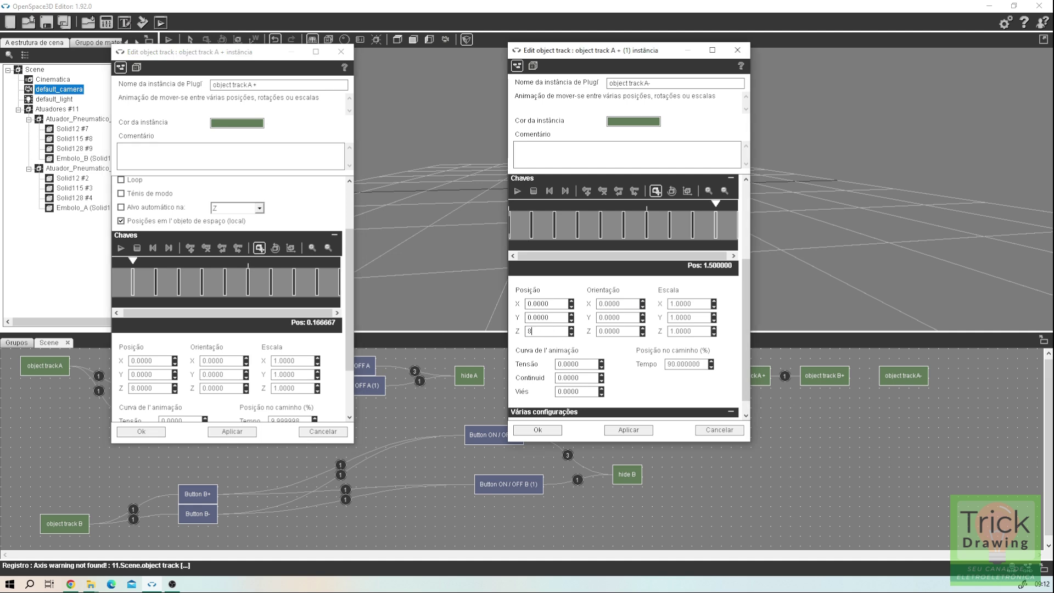
# Set the last key's Z position in object track A- to 0 and apply the changes
pyautogui.click(133, 280)
pyautogui.click(117, 313)
pyautogui.click(117, 312)
pyautogui.click(733, 256)
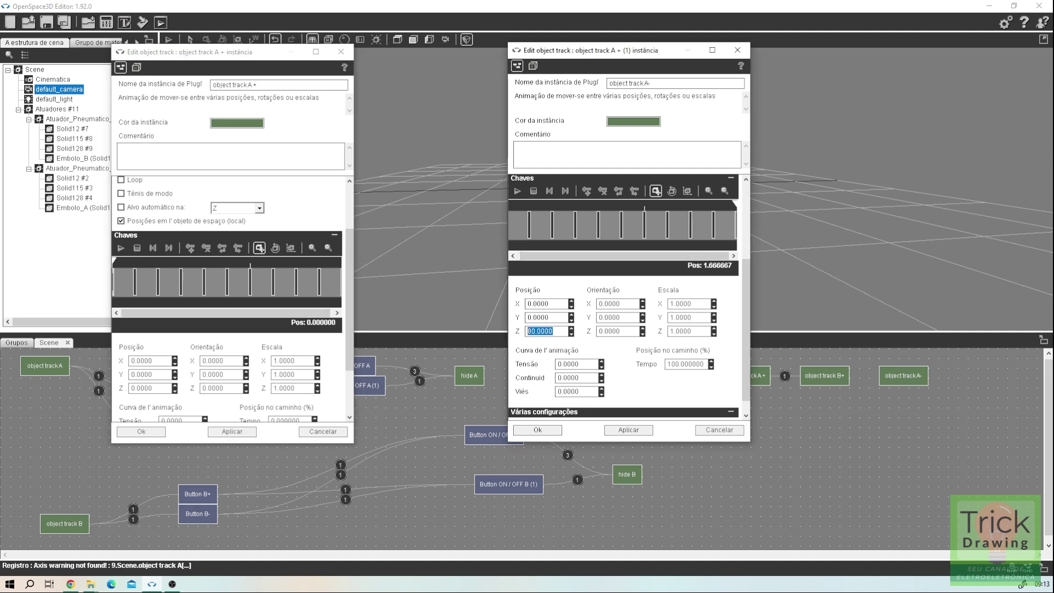
pyautogui.click(628, 430)
# Uncover the actuators in the 3D view and preview the object track A- and object track A + animations
pyautogui.moveTo(855, 72); pyautogui.dragTo(833, 56)
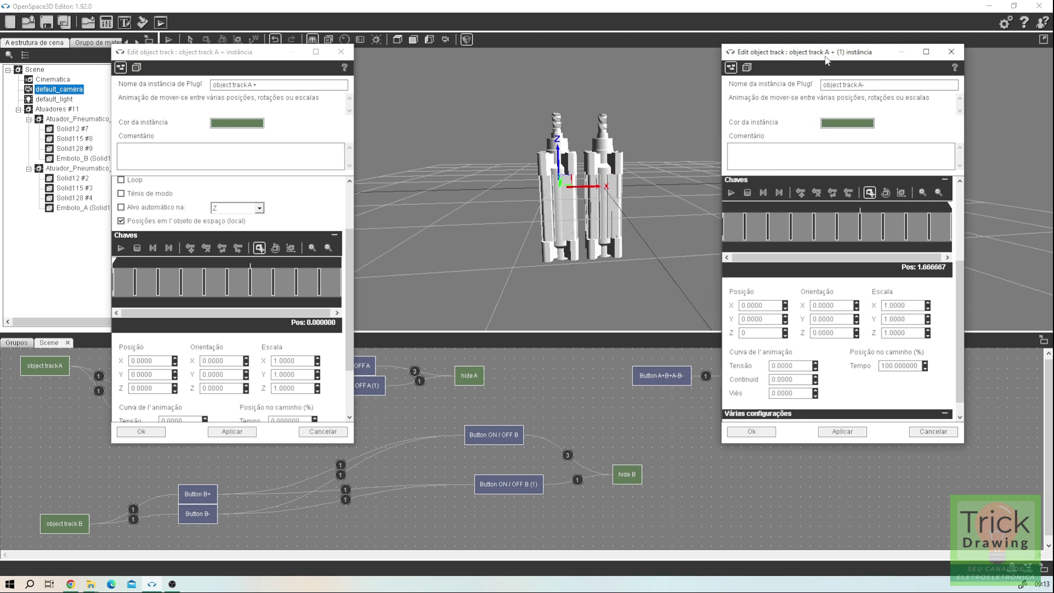
pyautogui.click(731, 193)
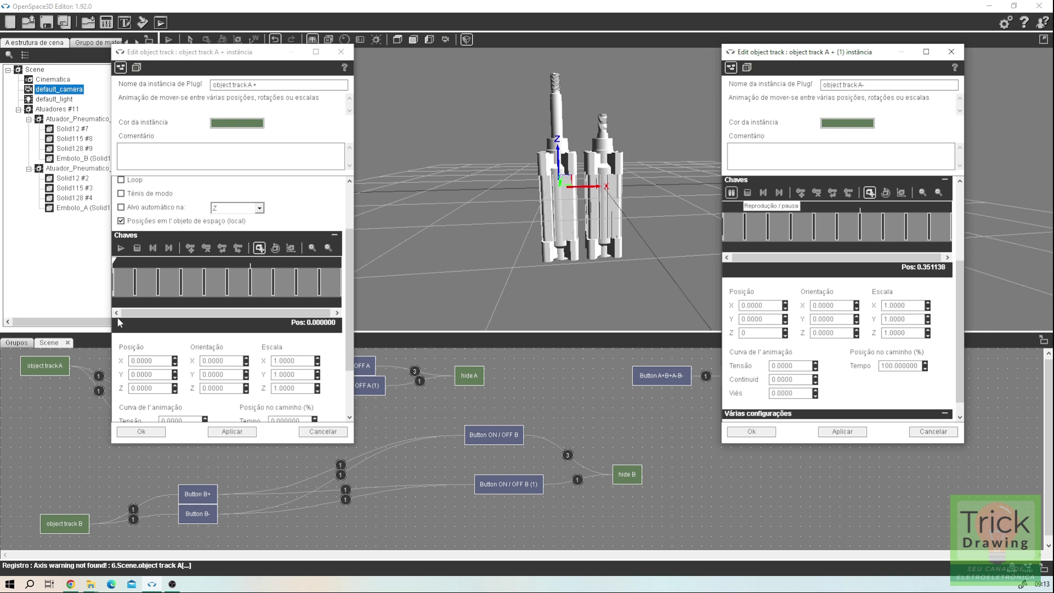
pyautogui.click(120, 248)
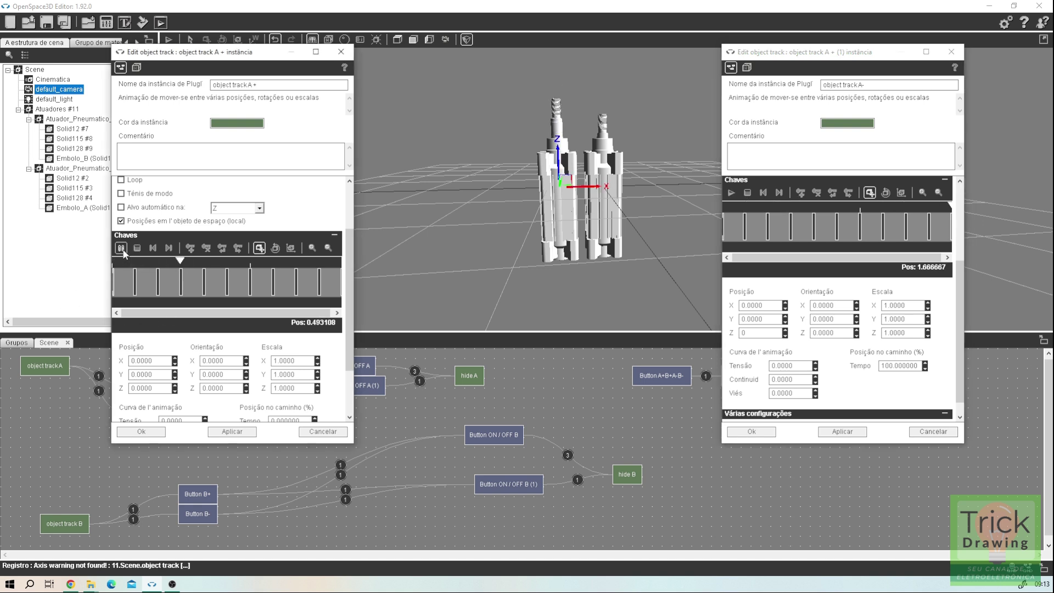
pyautogui.click(732, 192)
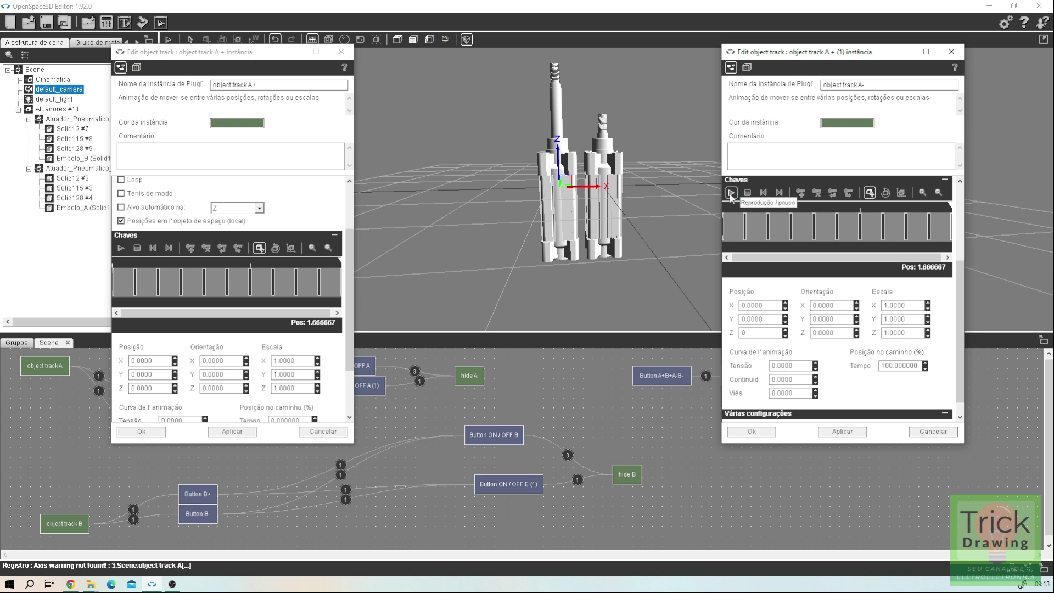
pyautogui.click(732, 192)
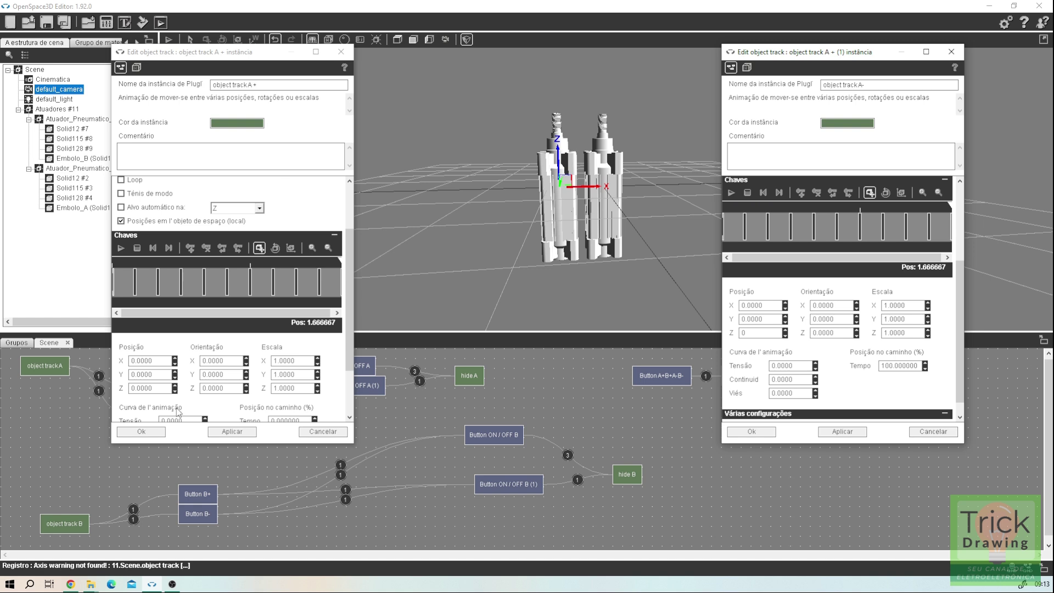
# Confirm and close the settings of object track A + and object track A-
pyautogui.click(141, 432)
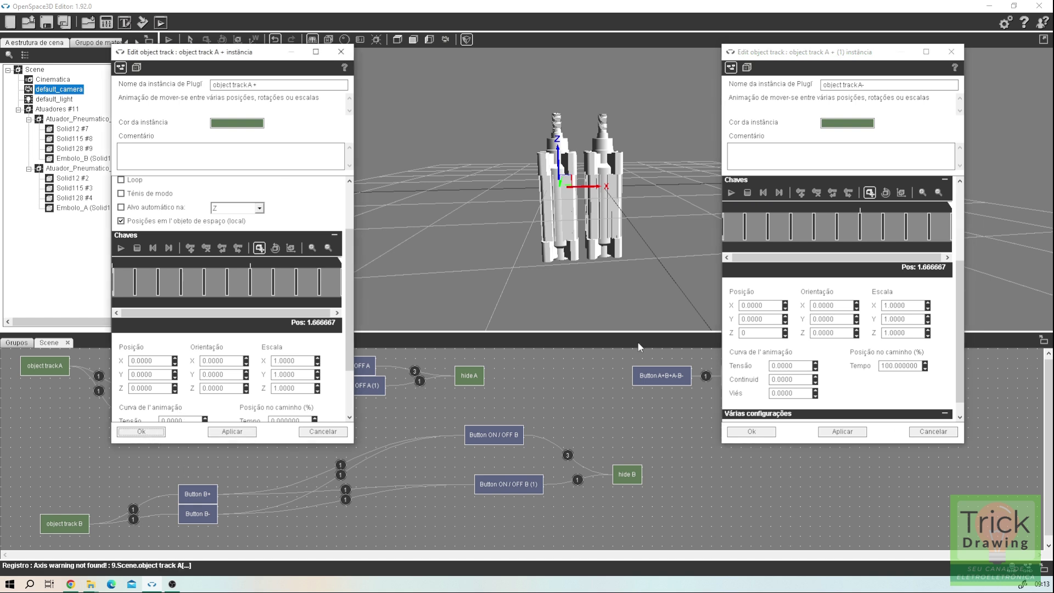
pyautogui.click(842, 432)
pyautogui.click(756, 433)
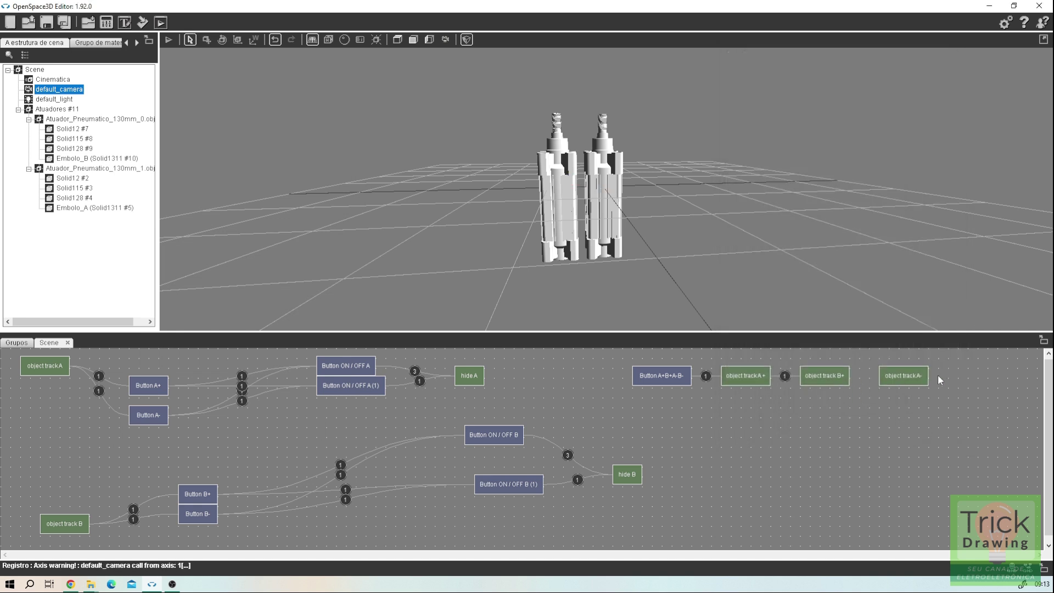
# Link the Key 10 event of object track B+ to the Play action of object track A-
pyautogui.rightClick(830, 379)
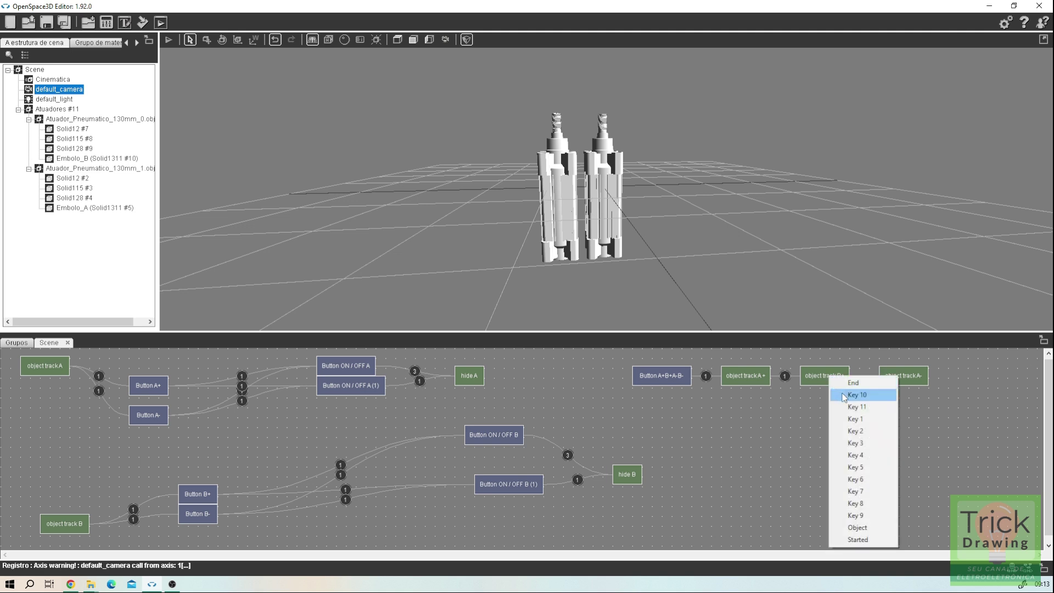
pyautogui.click(845, 395)
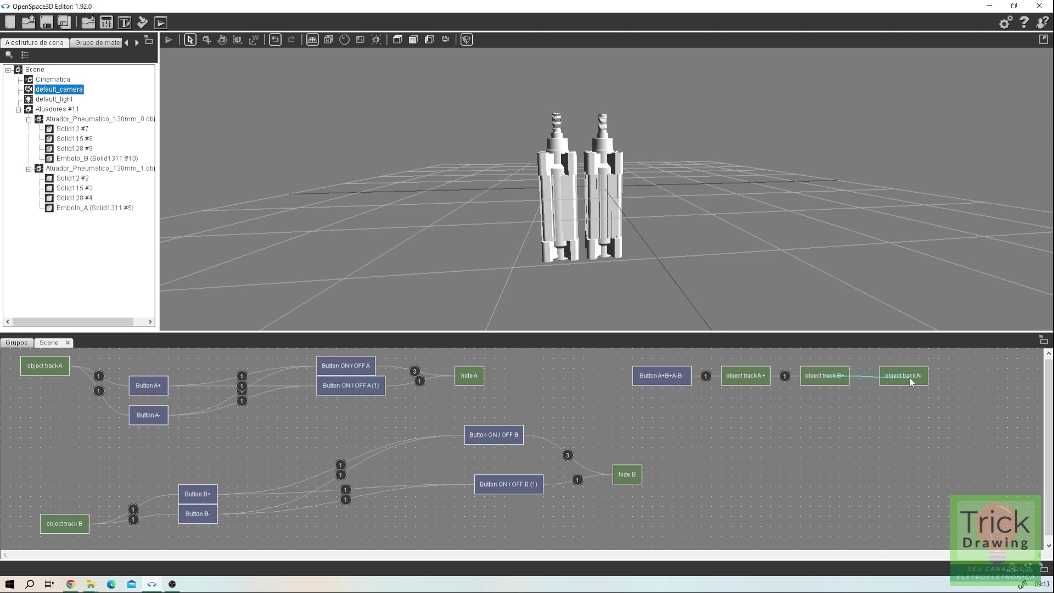
pyautogui.click(909, 376)
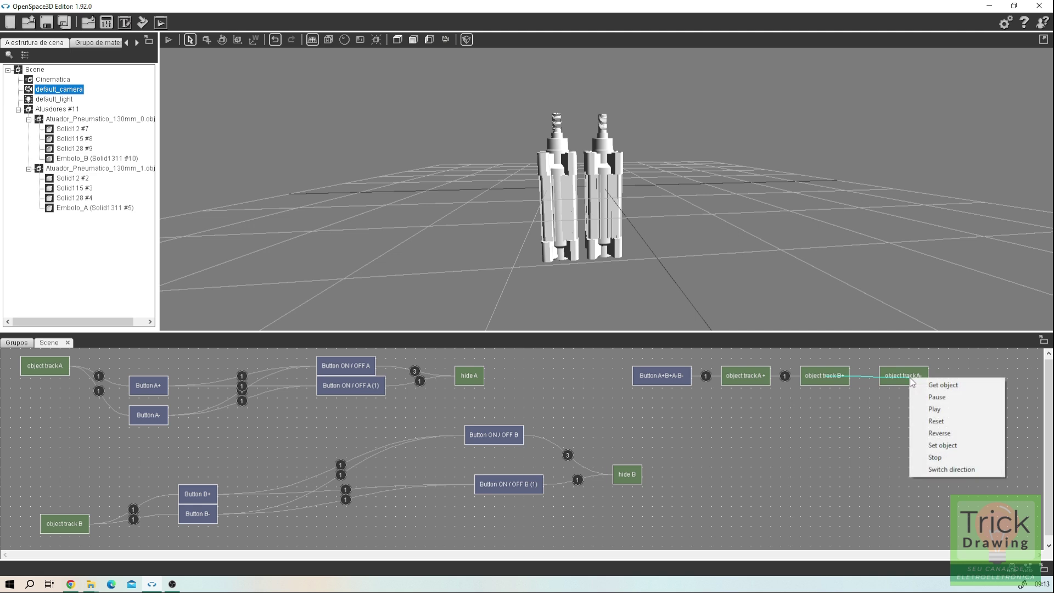
pyautogui.click(933, 407)
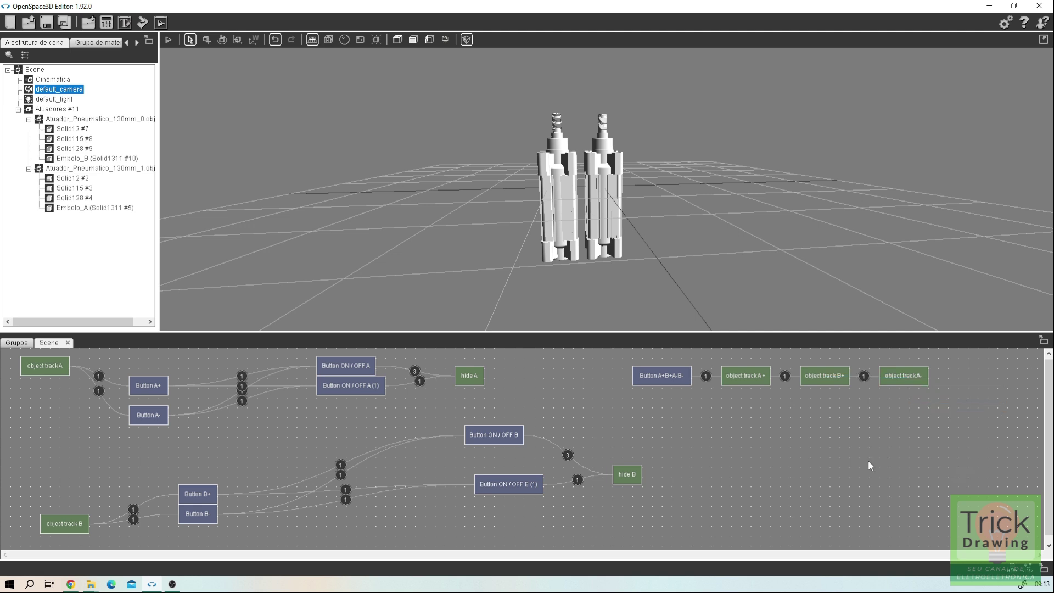
# Run the scene to test the A+B+A- part of the sequence, and return to edit mode
pyautogui.click(169, 40)
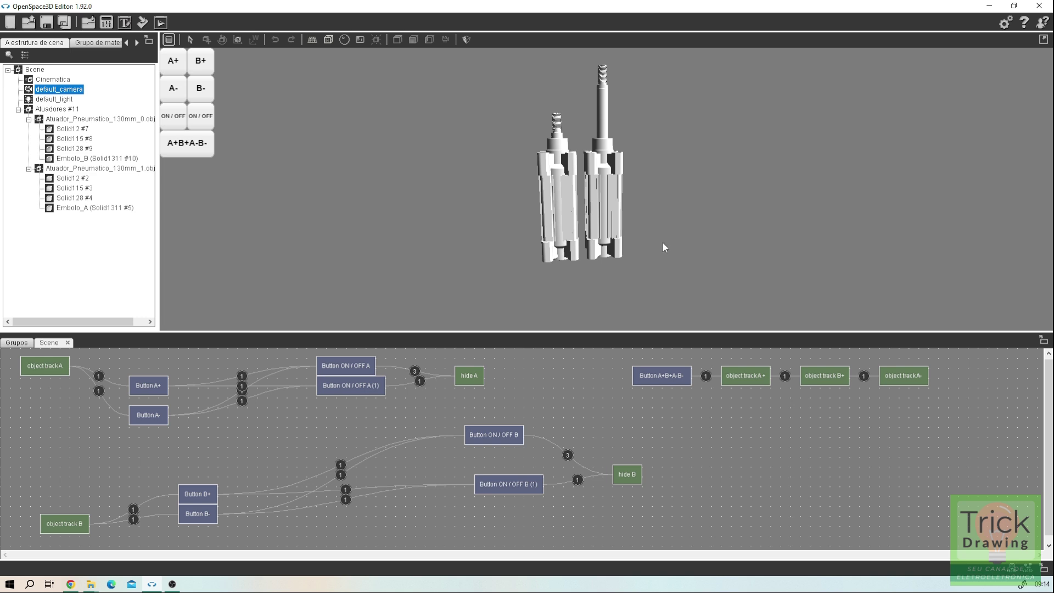
pyautogui.click(169, 39)
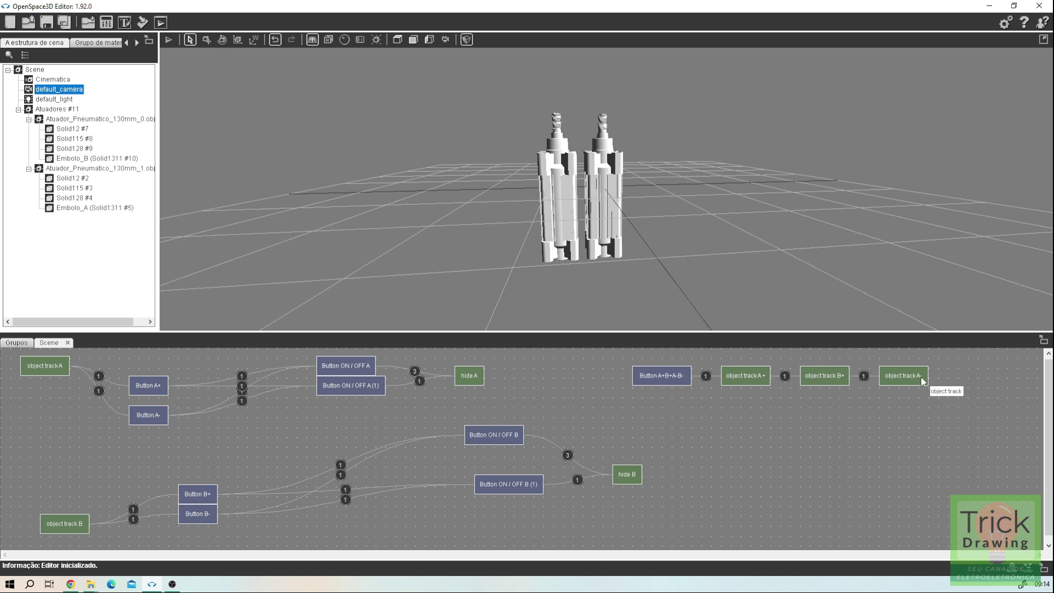
# Move the object track A- block slightly closer to object track B+
pyautogui.moveTo(907, 378); pyautogui.dragTo(897, 377)
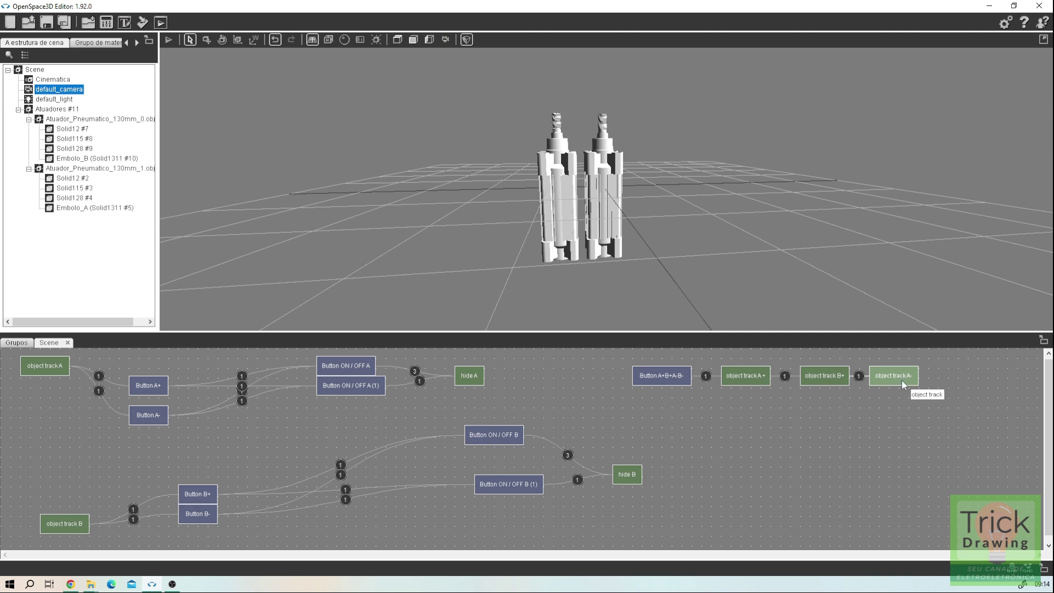
# Duplicate the object track A- block beside the original and change the copy's instance name to object track B-
pyautogui.keyDown('ctrl'); pyautogui.moveTo(897, 375); pyautogui.dragTo(963, 378); pyautogui.keyUp('ctrl')
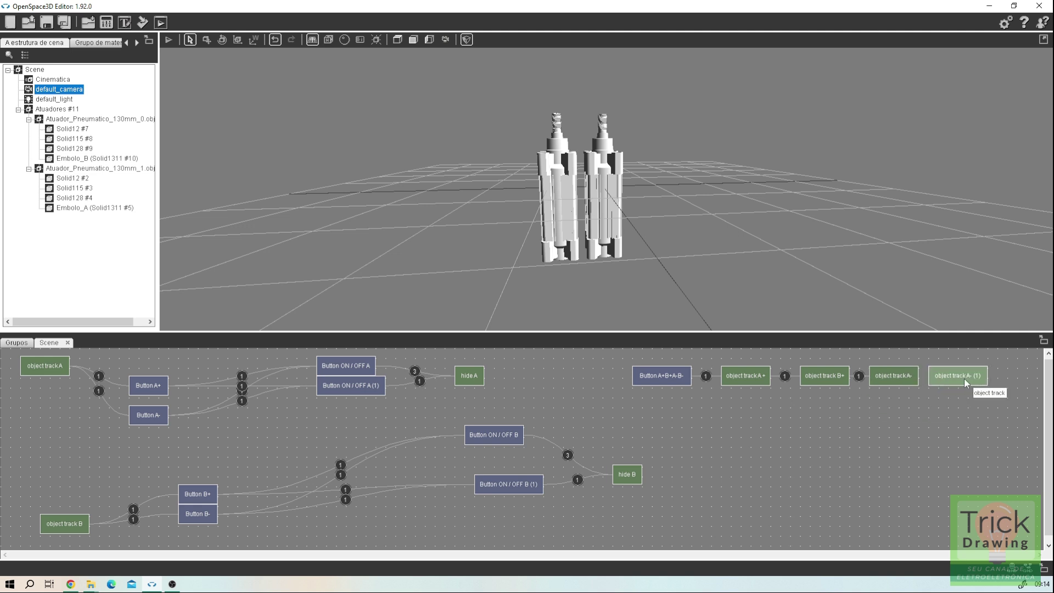
pyautogui.doubleClick(964, 378)
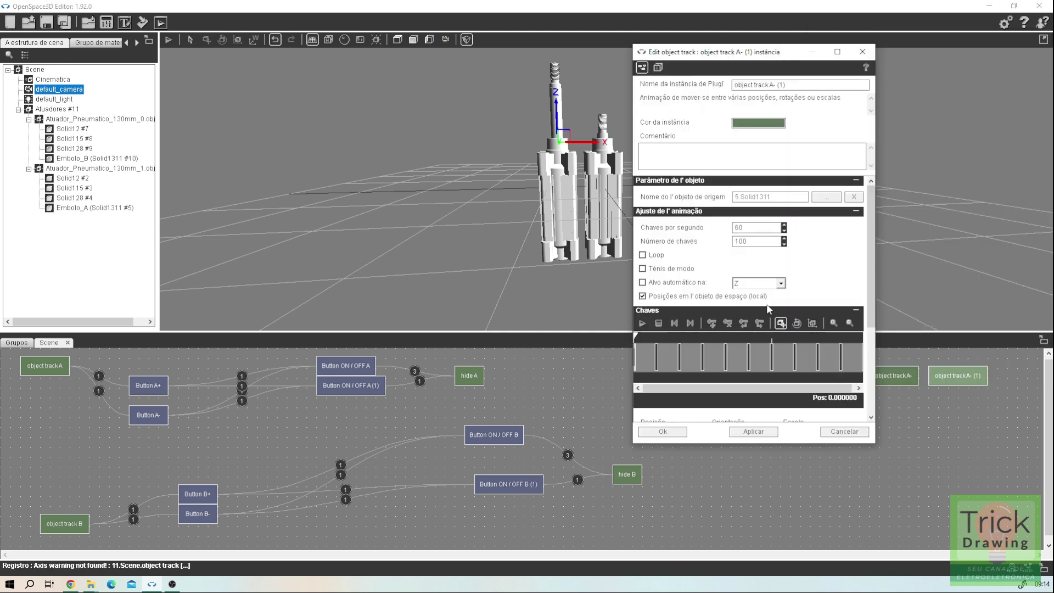
pyautogui.click(785, 85)
pyautogui.press('BackSpace')
pyautogui.press('BackSpace')
pyautogui.press('BackSpace')
pyautogui.press('BackSpace')
pyautogui.press('BackSpace')
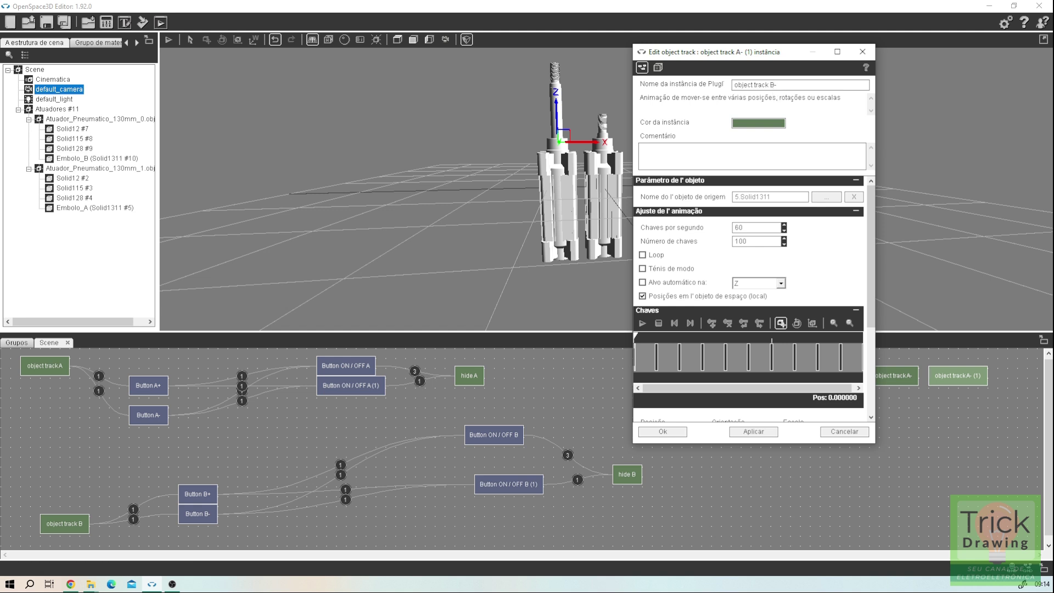
# Set the source object of object track B- to Embolo_B (Solid1311 #10), then apply and close its settings
pyautogui.scroll(-2, 873, 277)
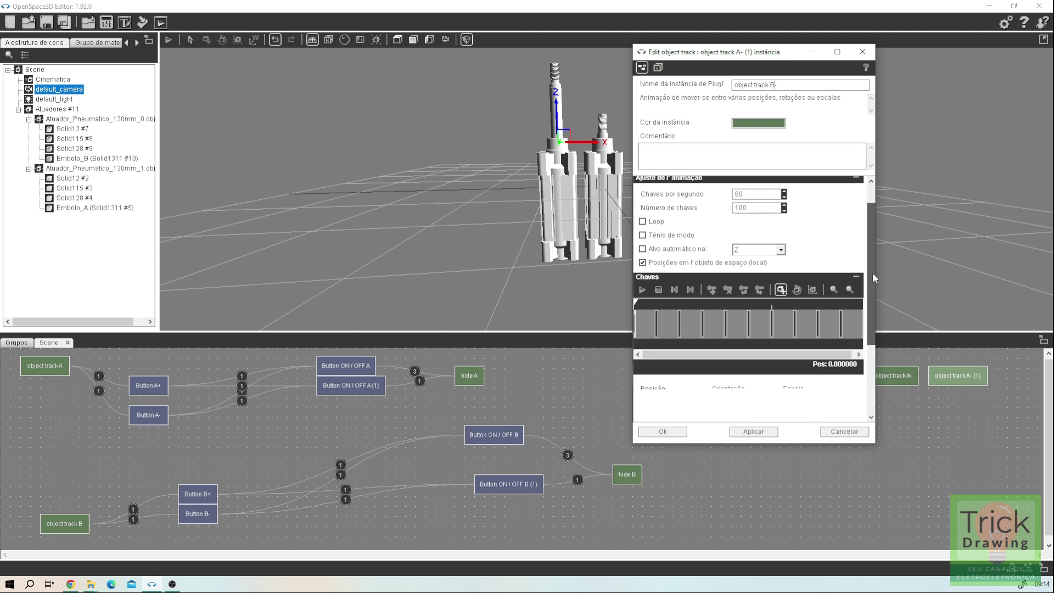
pyautogui.scroll(2, 873, 278)
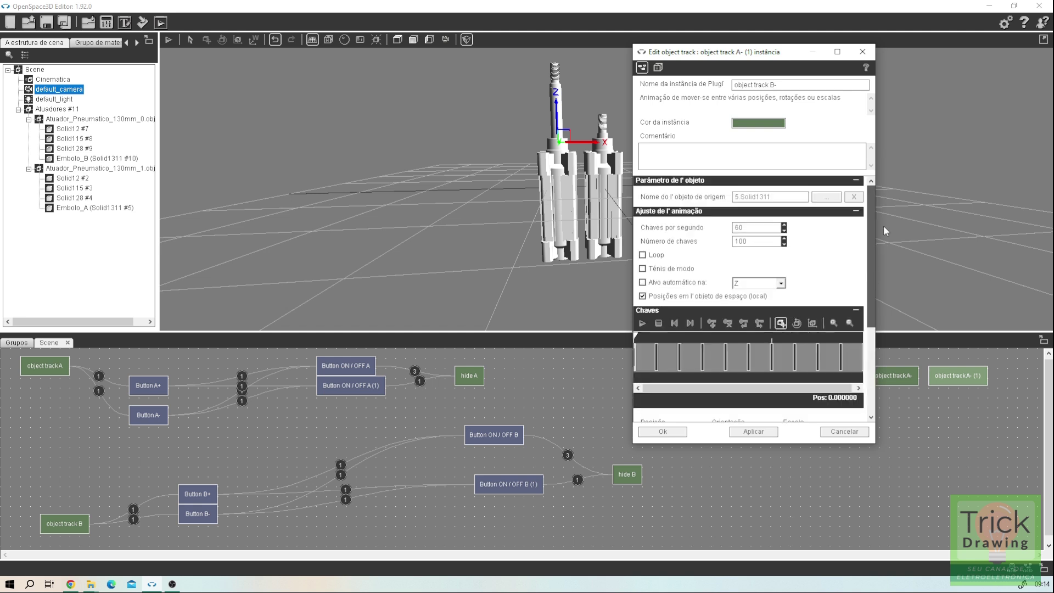
pyautogui.click(826, 196)
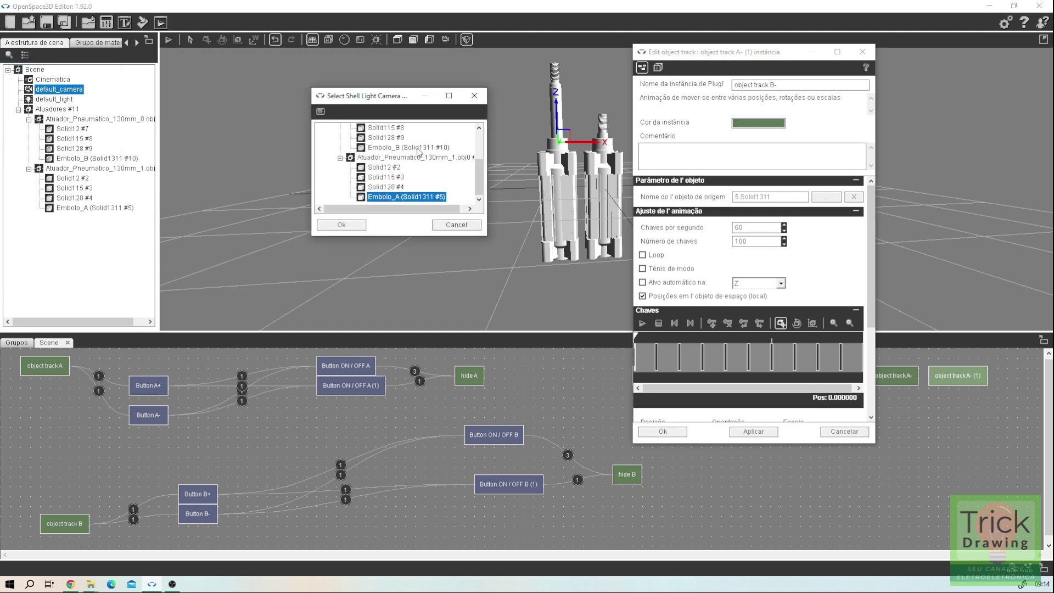
pyautogui.click(417, 148)
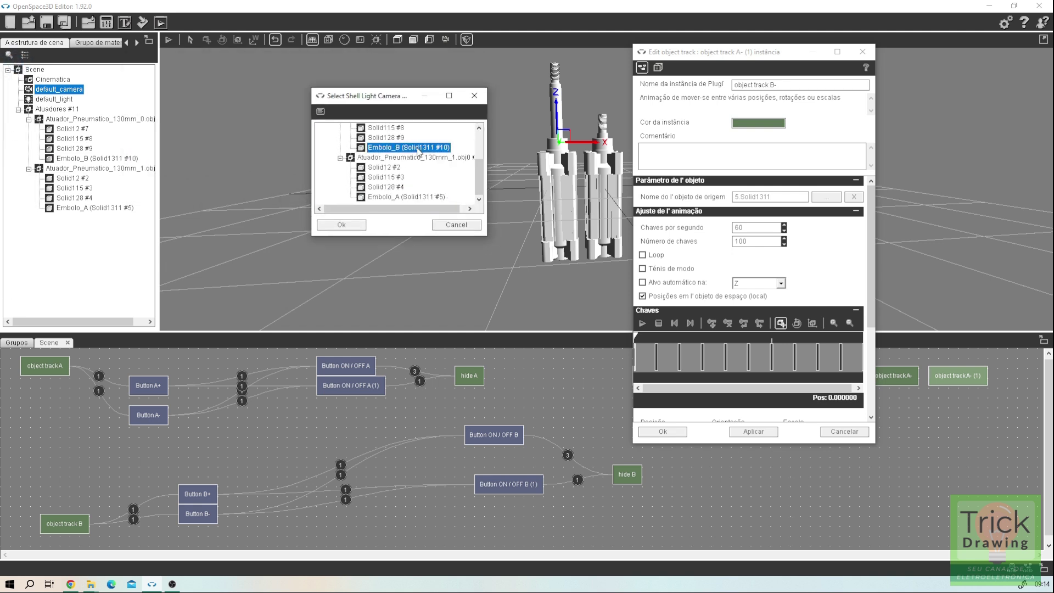
pyautogui.click(343, 225)
pyautogui.click(749, 431)
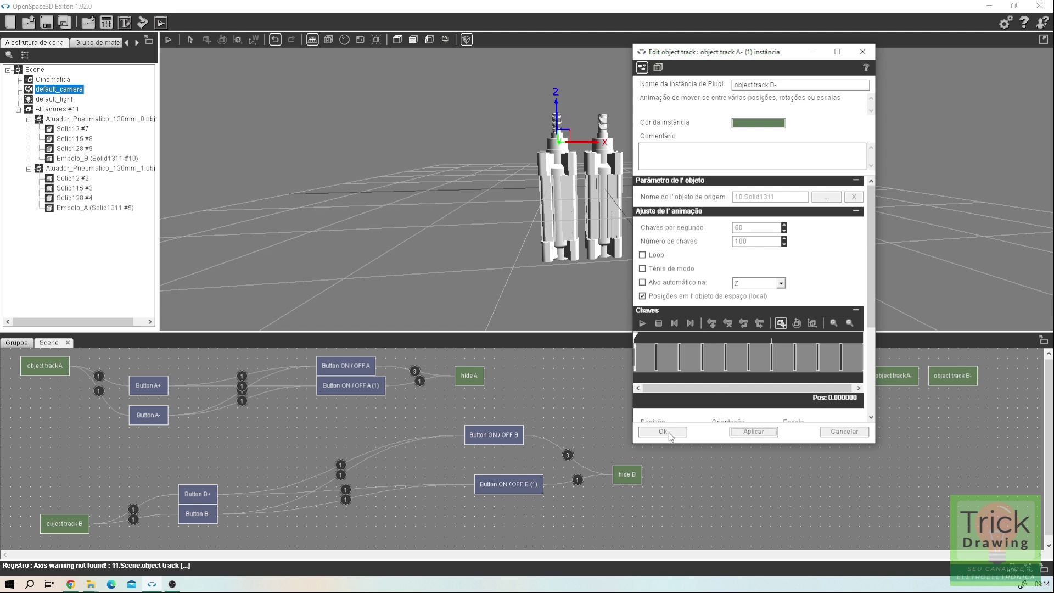
pyautogui.click(662, 431)
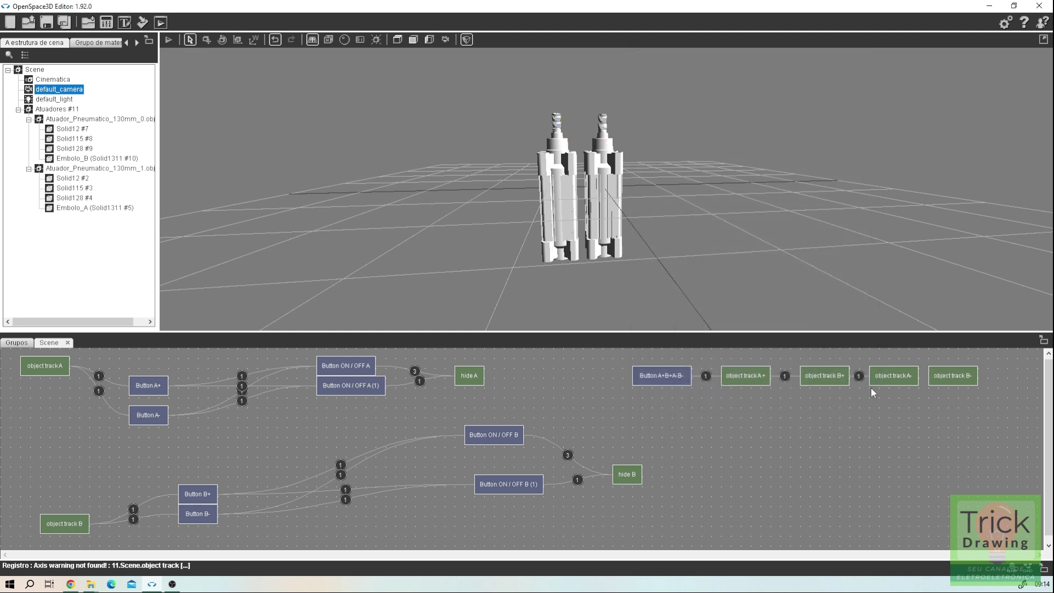
# Link the Key 10 event of object track A- to the Play action of object track B-
pyautogui.rightClick(897, 378)
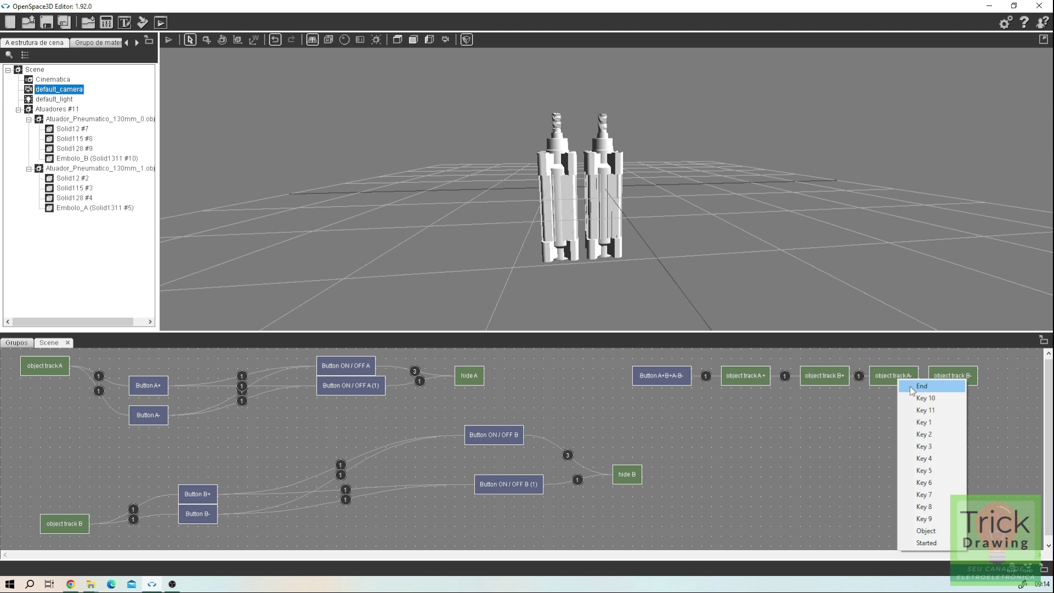
pyautogui.click(923, 398)
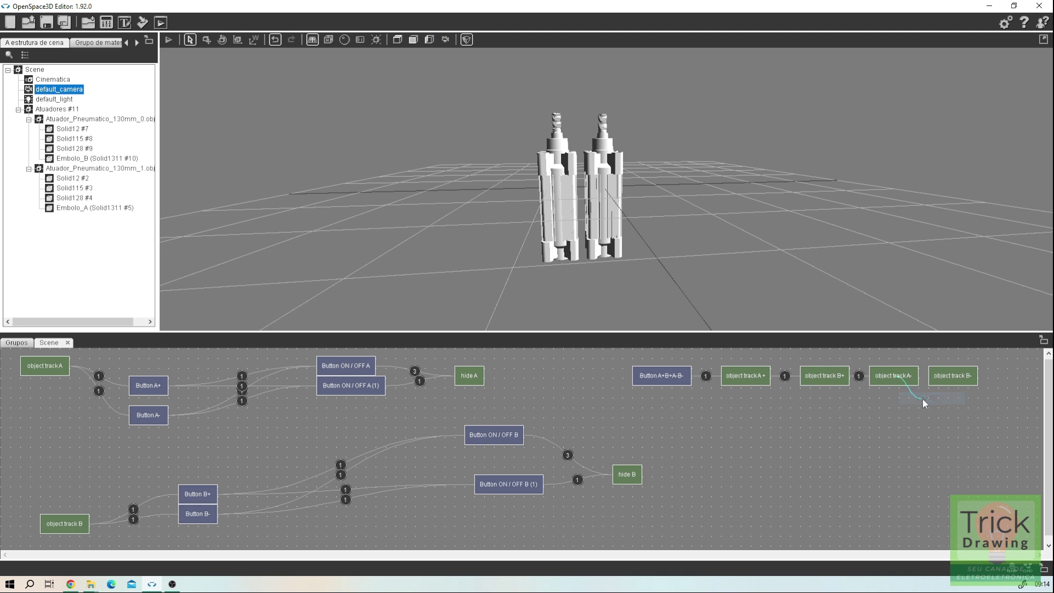
pyautogui.click(951, 379)
pyautogui.click(961, 408)
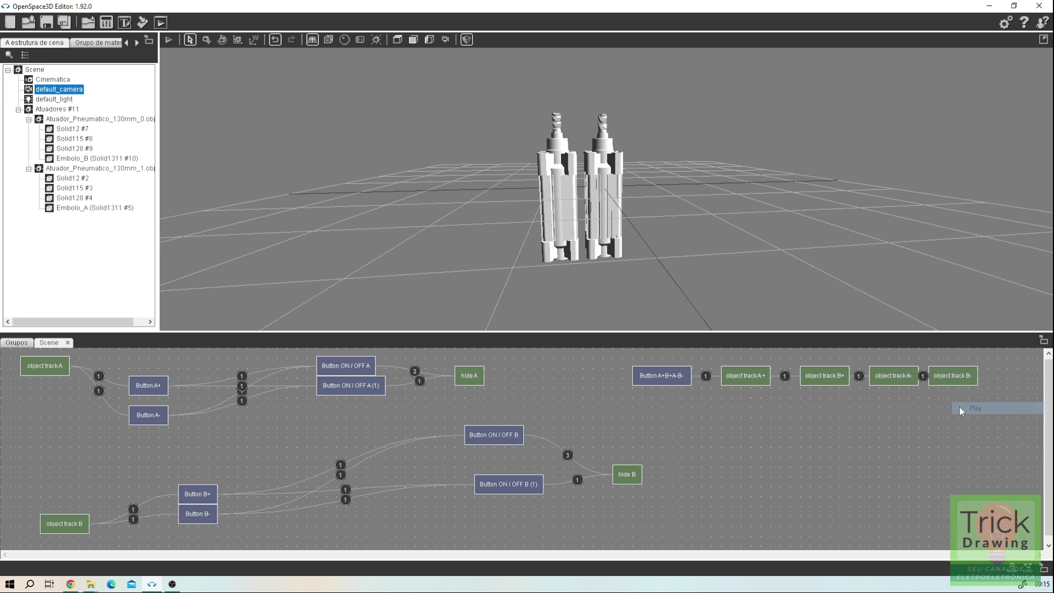
# Run the scene to test the complete A+B+A-B- sequence, and return to edit mode
pyautogui.click(168, 40)
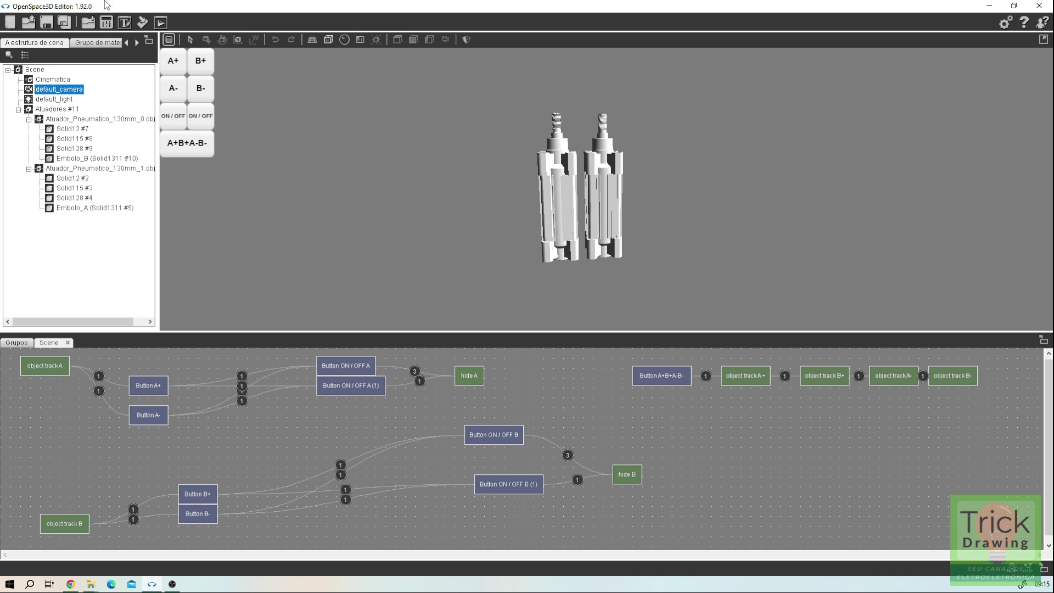
pyautogui.moveTo(609, 354); pyautogui.dragTo(1010, 404)
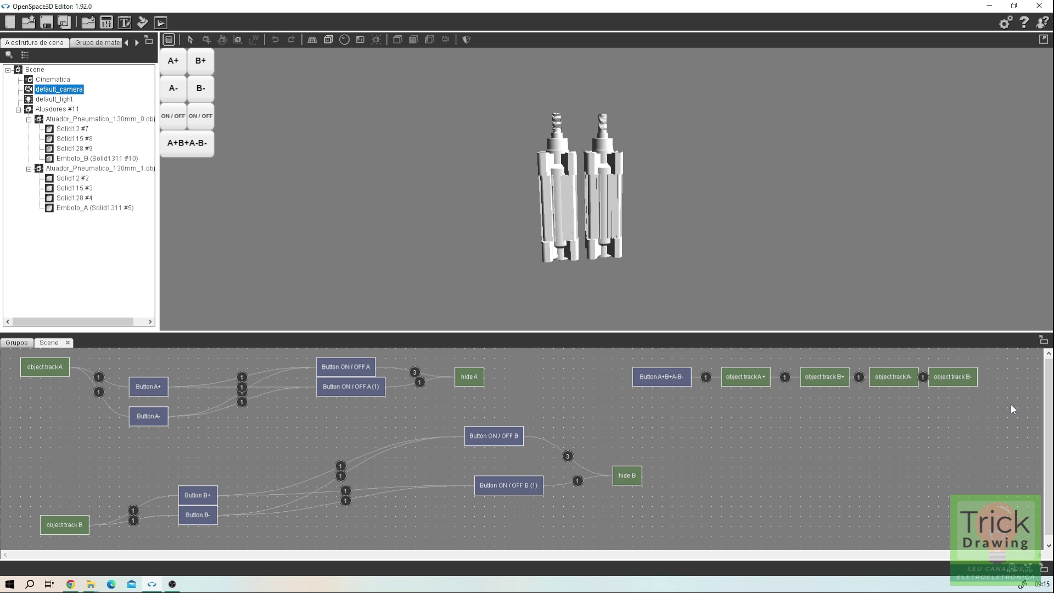
pyautogui.click(169, 40)
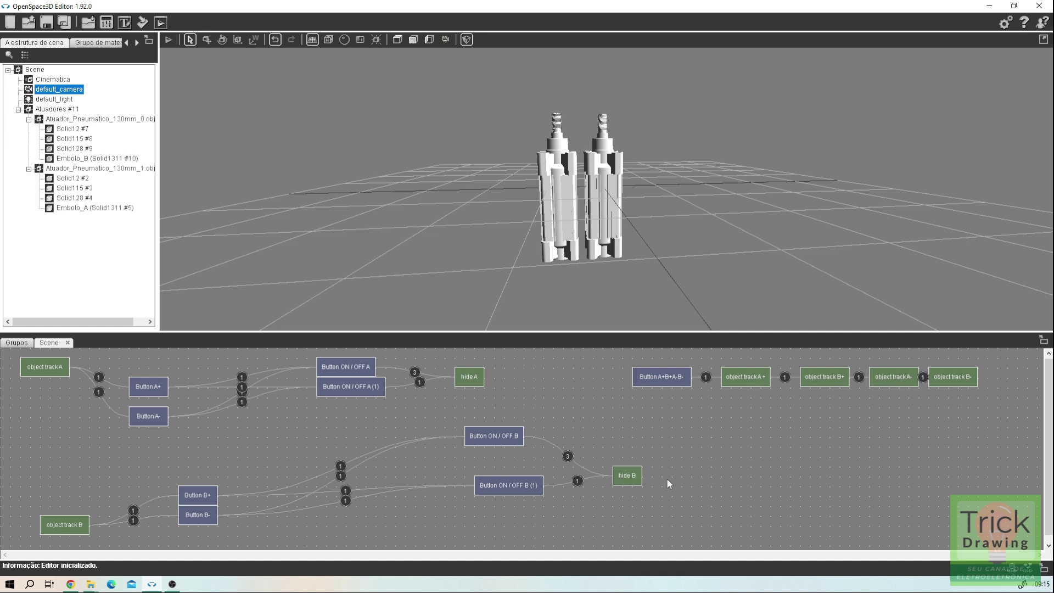
# Duplicate the whole Button A+B+A-B- chain with its four object tracks directly below the original row
pyautogui.moveTo(607, 352); pyautogui.dragTo(1006, 407)
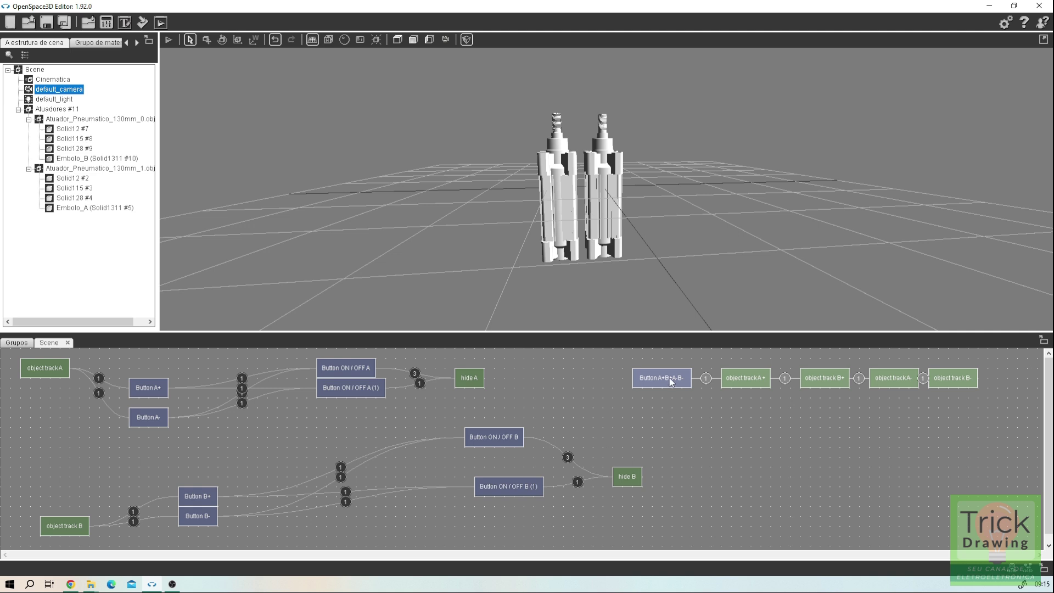
pyautogui.keyDown('ctrl'); pyautogui.moveTo(670, 382); pyautogui.dragTo(674, 424); pyautogui.keyUp('ctrl')
pyautogui.click(715, 447)
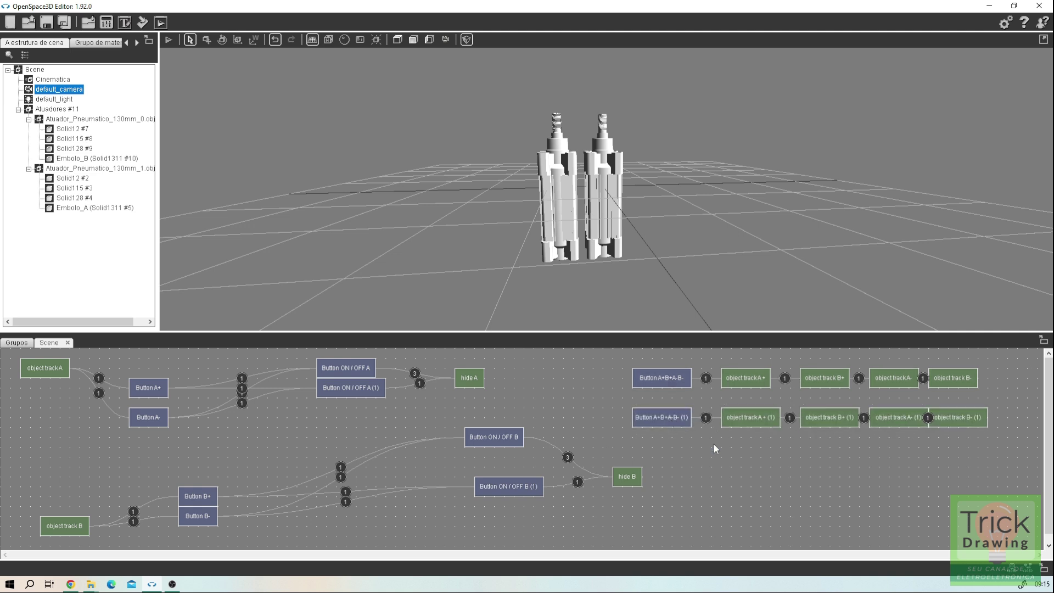
# Rename the duplicated button's instance as "Button A+A- B+ B-" and confirm its settings
pyautogui.doubleClick(667, 418)
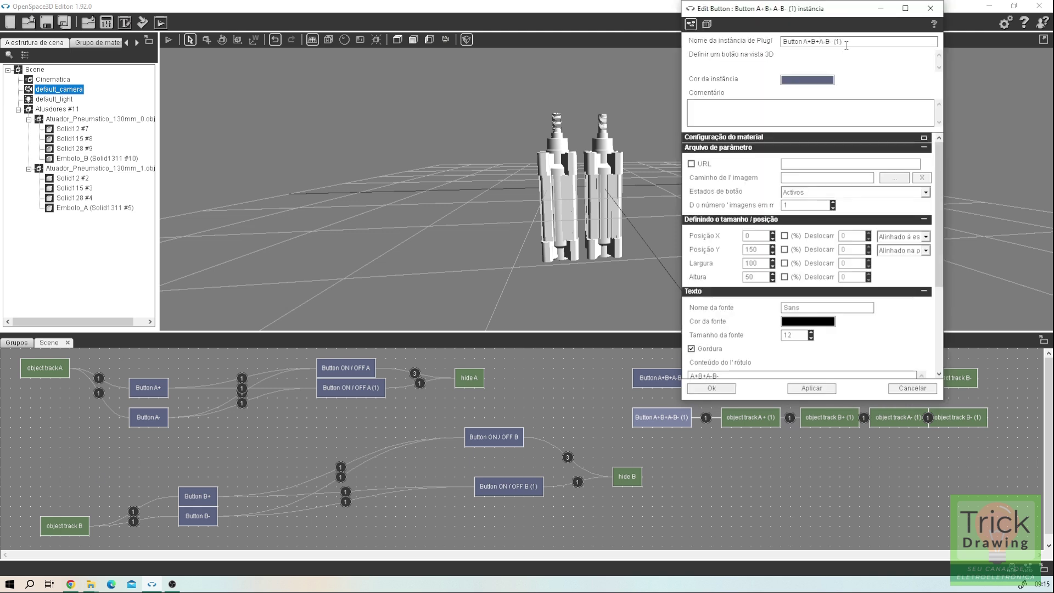
pyautogui.moveTo(843, 41); pyautogui.dragTo(817, 42)
pyautogui.click(813, 41)
pyautogui.hotkey('shift', 'End')
pyautogui.write('A- B+ B-')
pyautogui.click(825, 390)
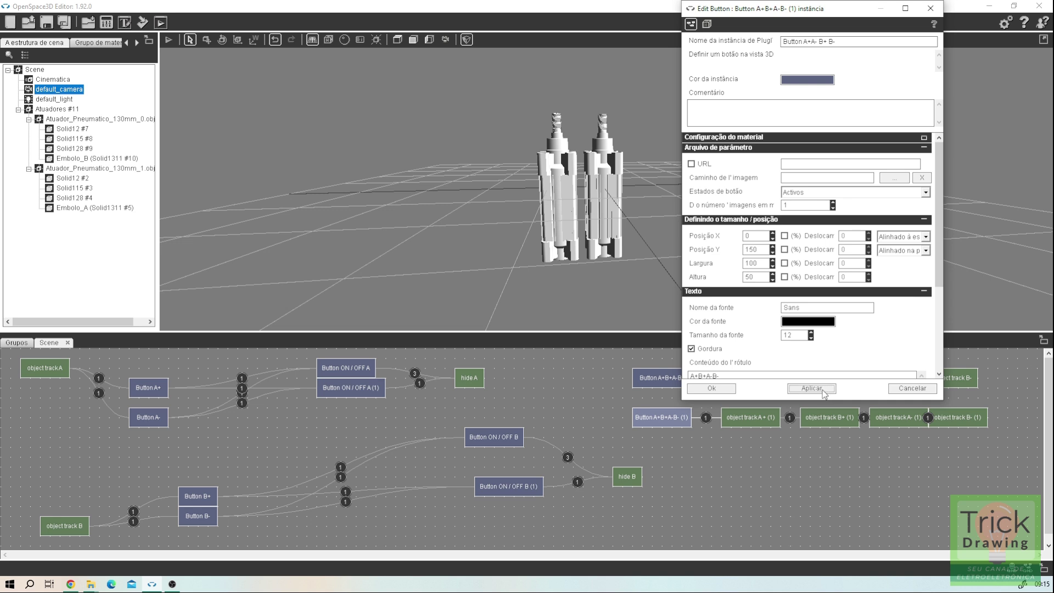
pyautogui.click(712, 389)
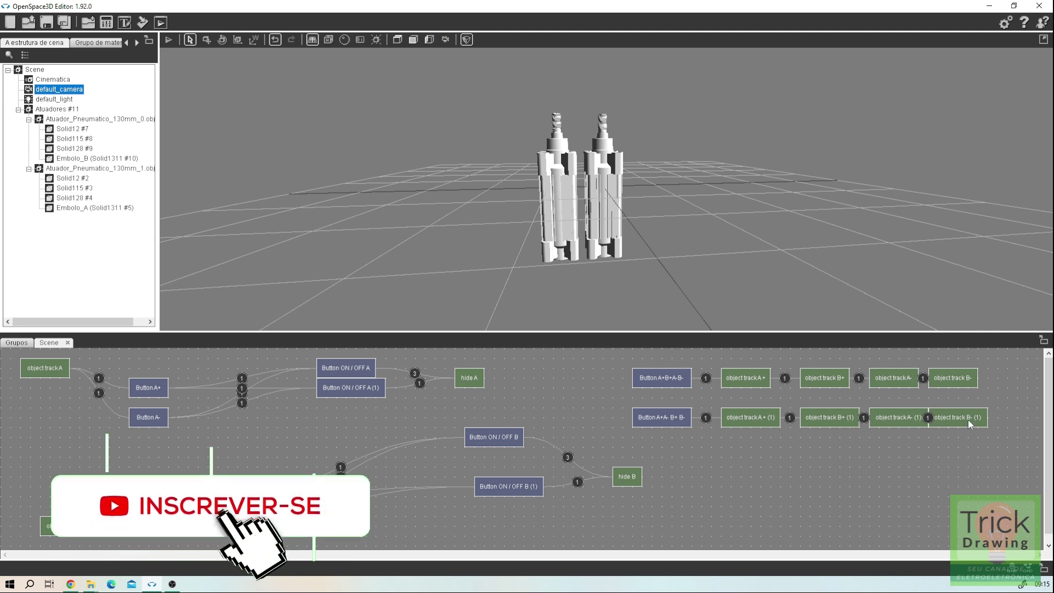
# Pull the copied B+, A- and B- track blocks out of line and delete the three links joining the copied tracks
pyautogui.moveTo(967, 419); pyautogui.dragTo(977, 449)
pyautogui.moveTo(898, 421); pyautogui.dragTo(898, 450)
pyautogui.moveTo(838, 430); pyautogui.dragTo(822, 469)
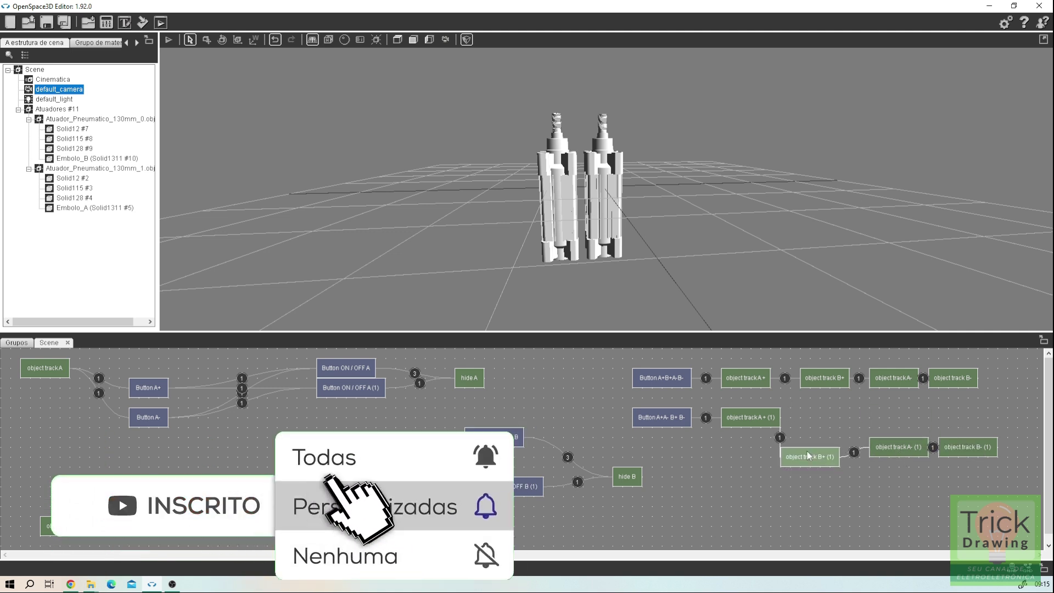
pyautogui.click(779, 438)
pyautogui.press('Delete')
pyautogui.press('Return')
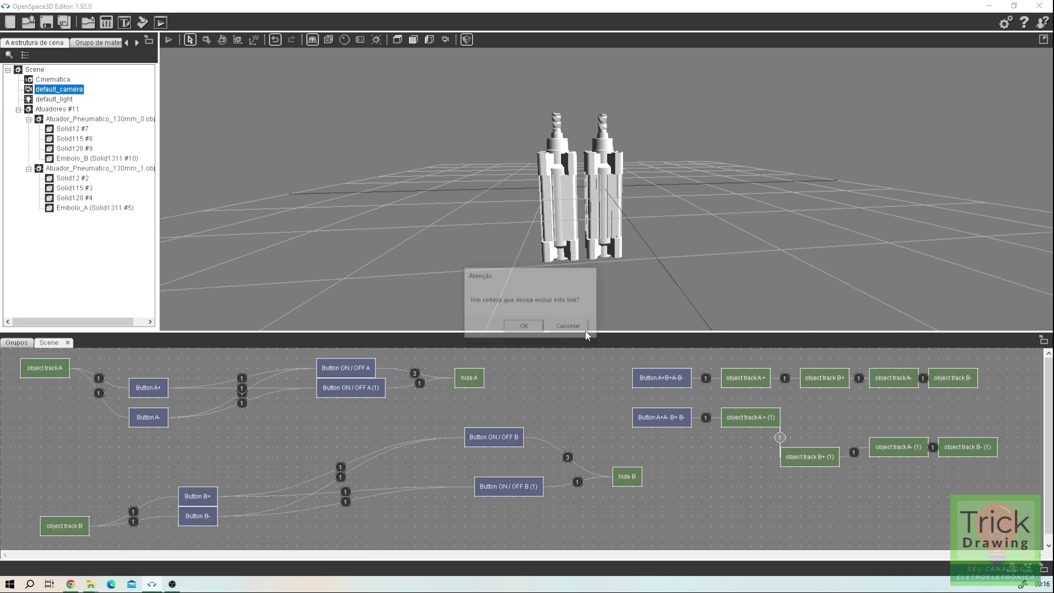
pyautogui.click(853, 452)
pyautogui.press('Delete')
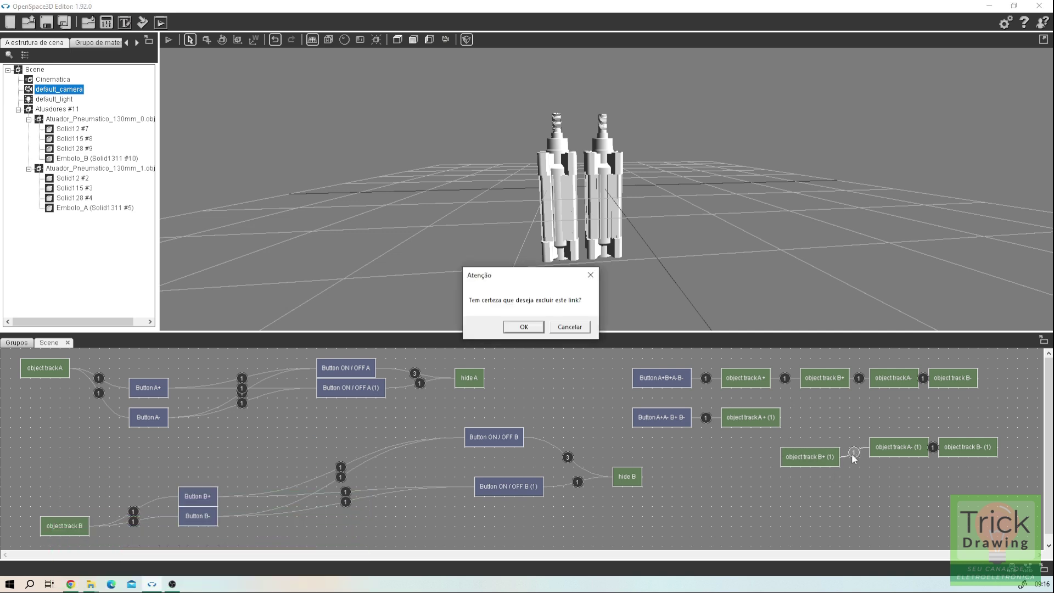
pyautogui.press('Return')
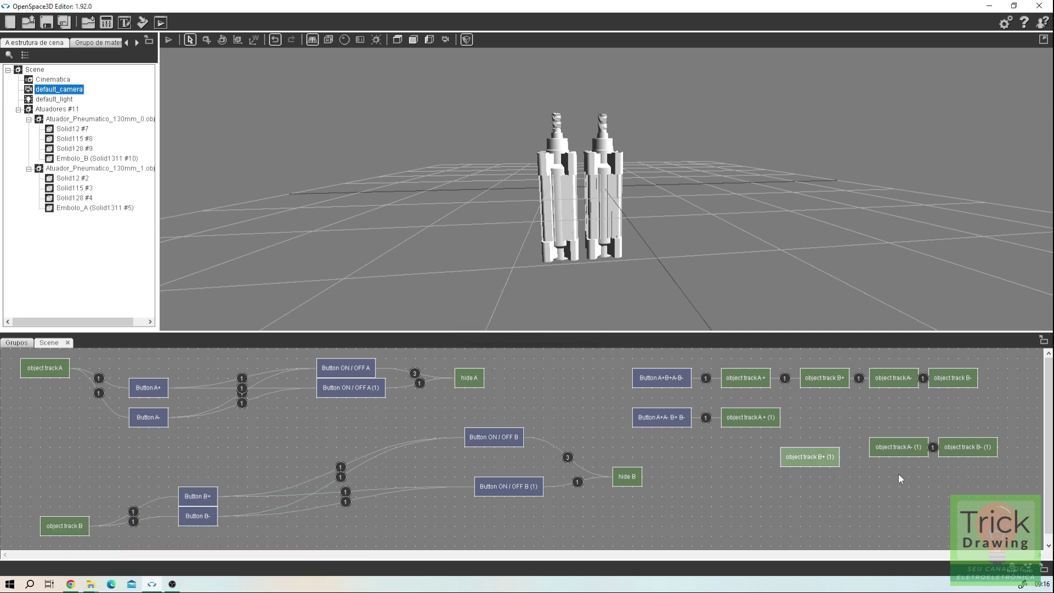
pyautogui.click(935, 446)
pyautogui.press('Delete')
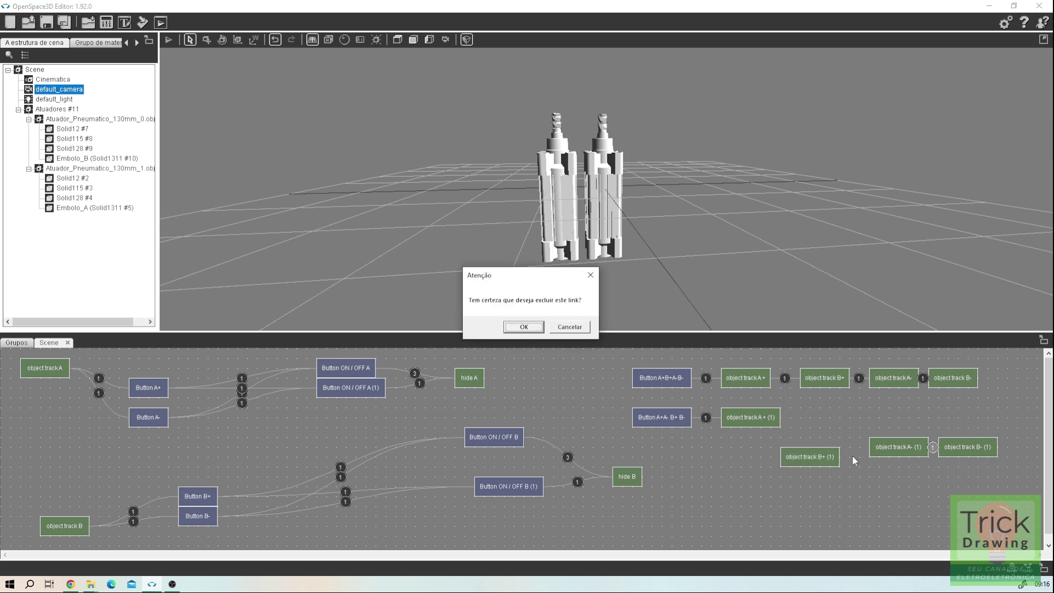
pyautogui.press('Return')
# Line up the copied blocks after object track A+ (1) in the order A- (1), B+ (1), B- (1)
pyautogui.moveTo(905, 447); pyautogui.dragTo(827, 418)
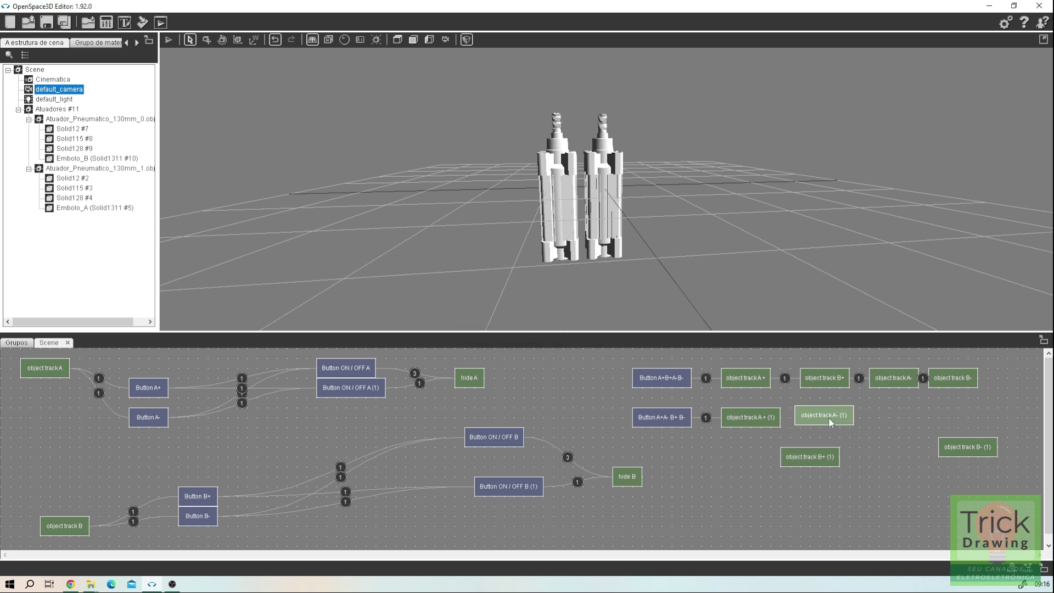
pyautogui.moveTo(816, 460); pyautogui.dragTo(904, 412)
pyautogui.moveTo(973, 450); pyautogui.dragTo(976, 422)
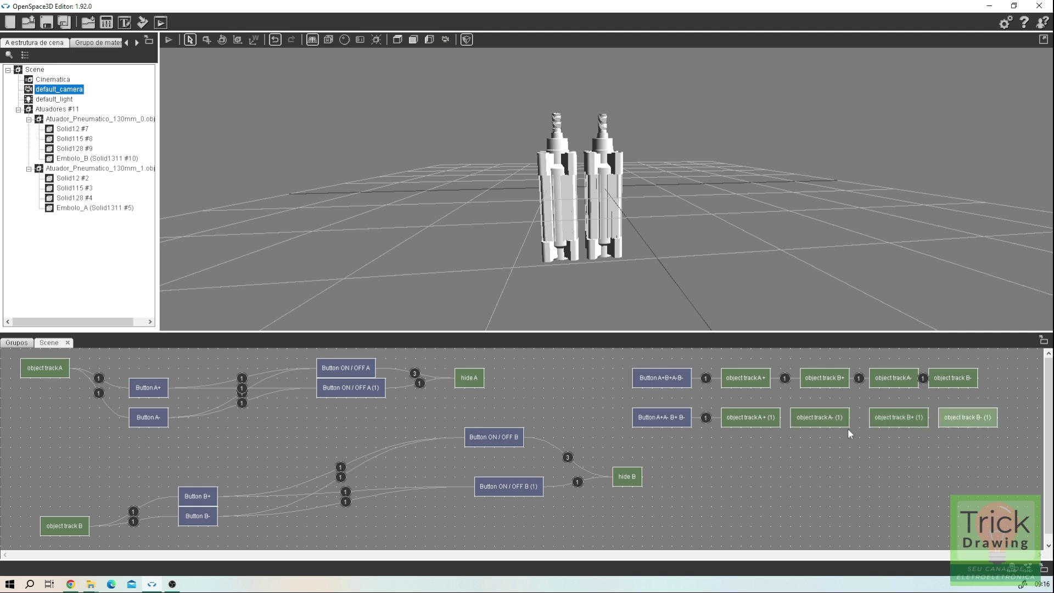
# Link the Key 10 event of object track A+ (1) to the Play action of object track A- (1)
pyautogui.rightClick(754, 413)
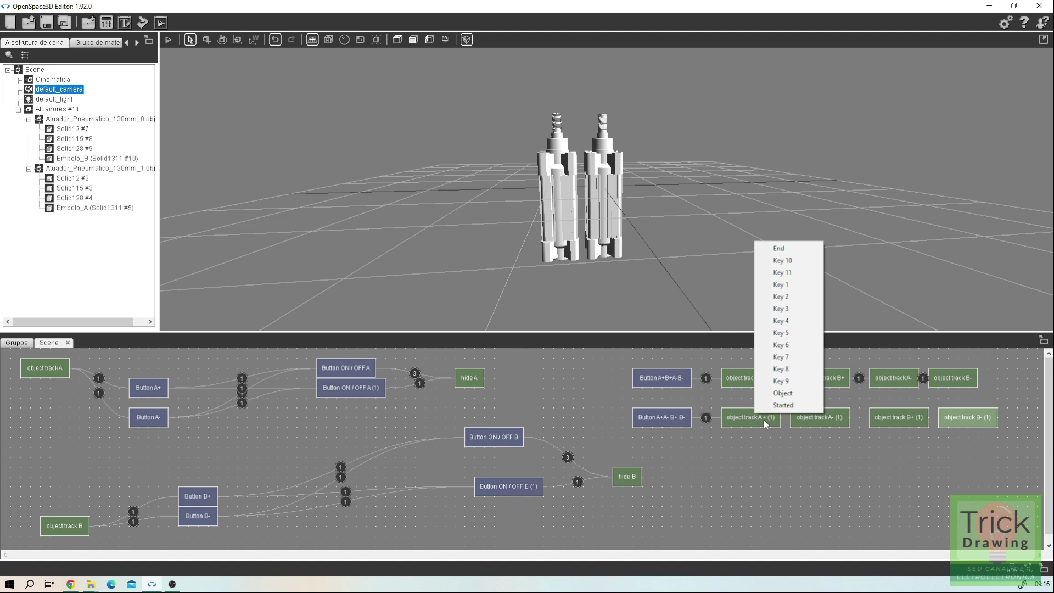
pyautogui.click(798, 265)
pyautogui.click(814, 422)
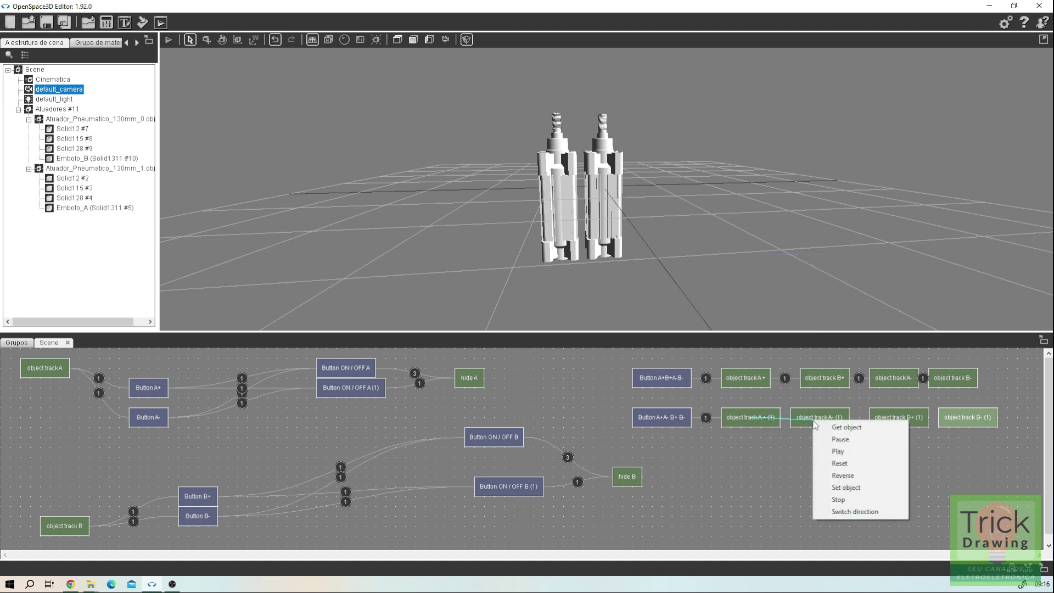
pyautogui.click(826, 451)
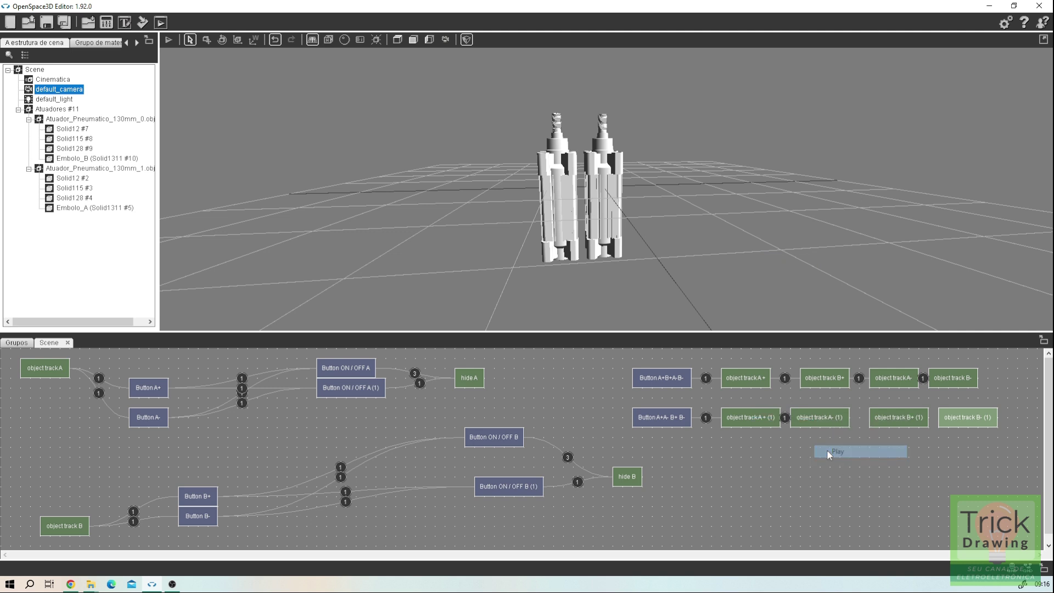
# Link the Key 10 event of object track A- (1) to the Play action of object track B+ (1)
pyautogui.rightClick(827, 421)
pyautogui.click(856, 265)
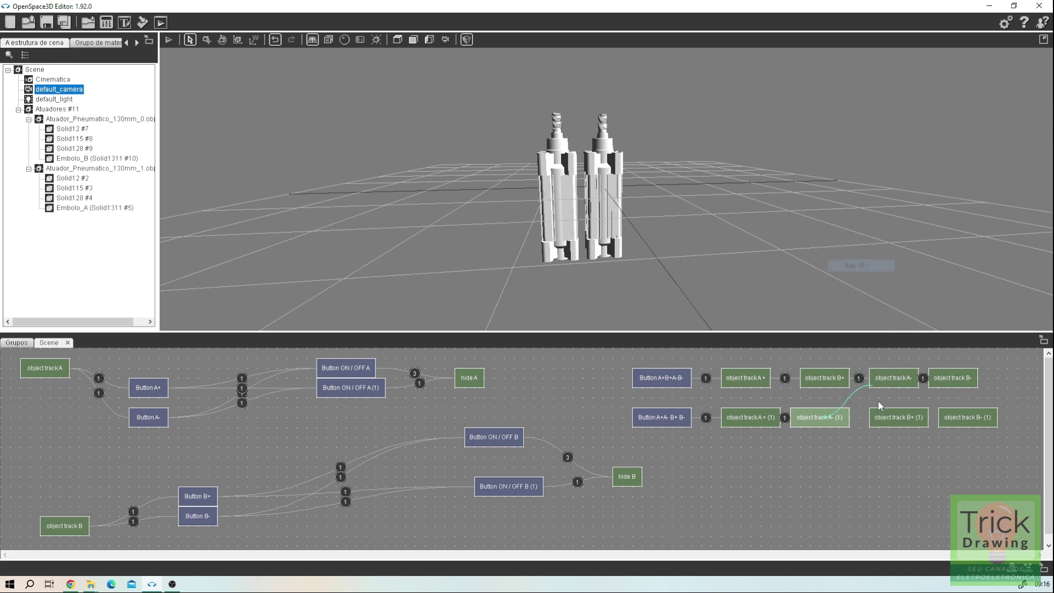
pyautogui.click(900, 416)
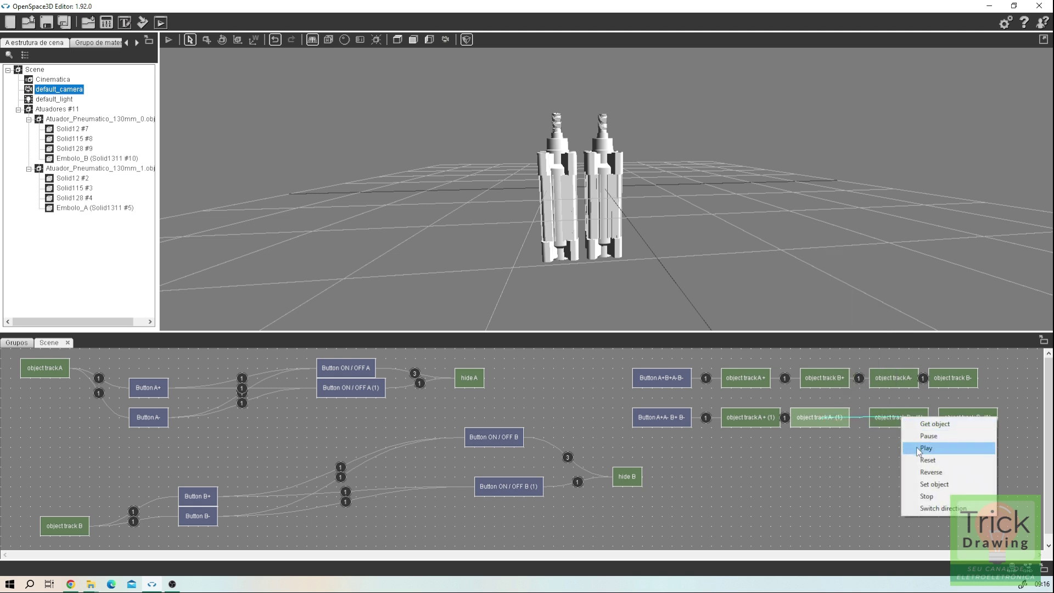
pyautogui.click(917, 449)
# Link the Key 11 event of object track B+ (1) to the Play action of object track B- (1)
pyautogui.rightClick(894, 416)
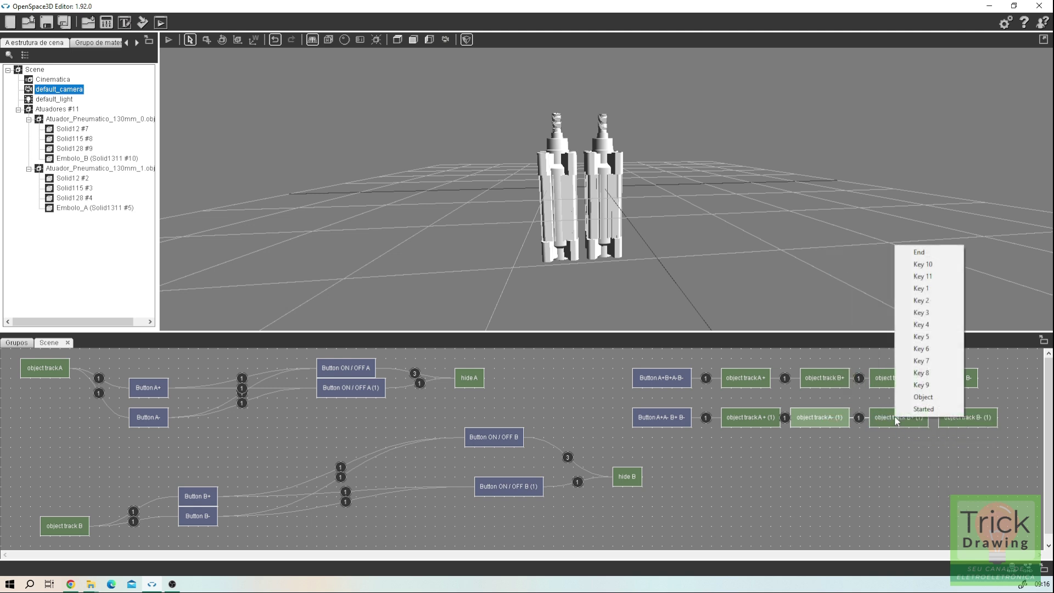
pyautogui.click(920, 276)
pyautogui.click(958, 417)
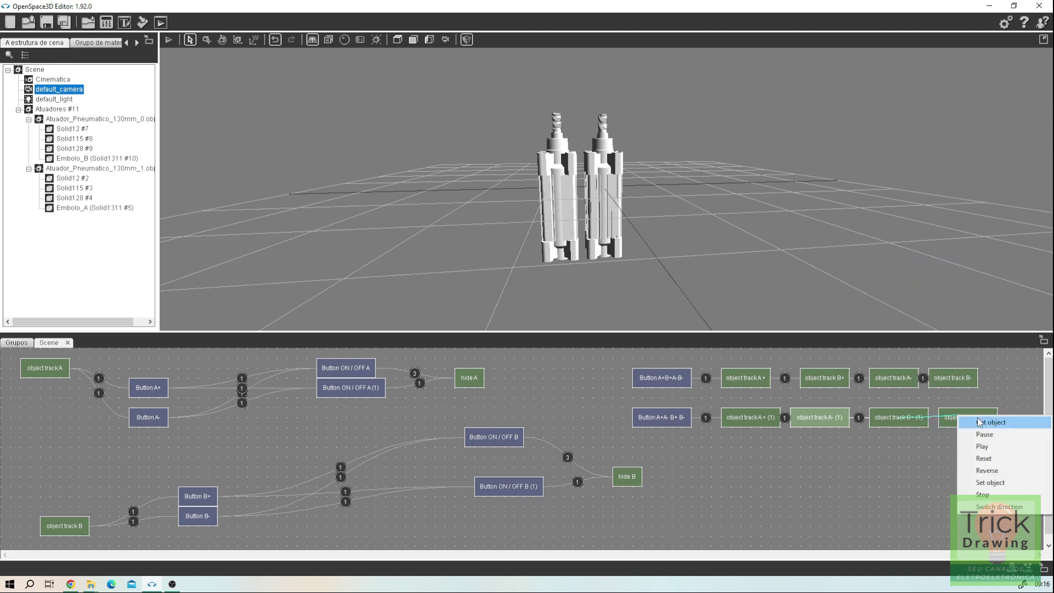
pyautogui.click(982, 446)
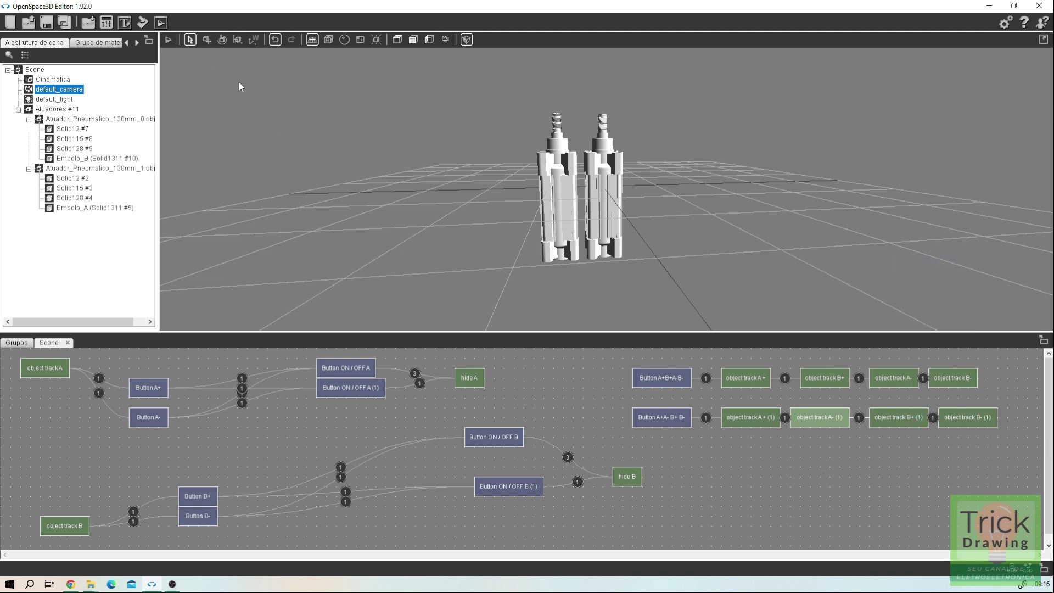
# Run the scene preview and replace the label text of Button A+A- B+ B- with the A+A- B+ B- part of its instance name
pyautogui.doubleClick(677, 420)
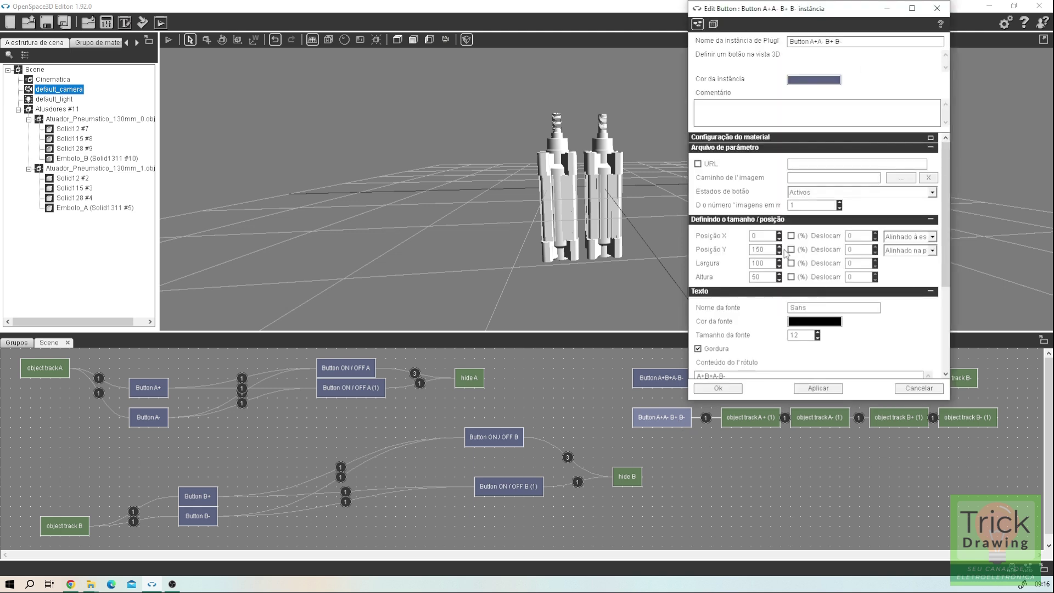
pyautogui.moveTo(762, 236); pyautogui.dragTo(722, 236)
pyautogui.press('F9')
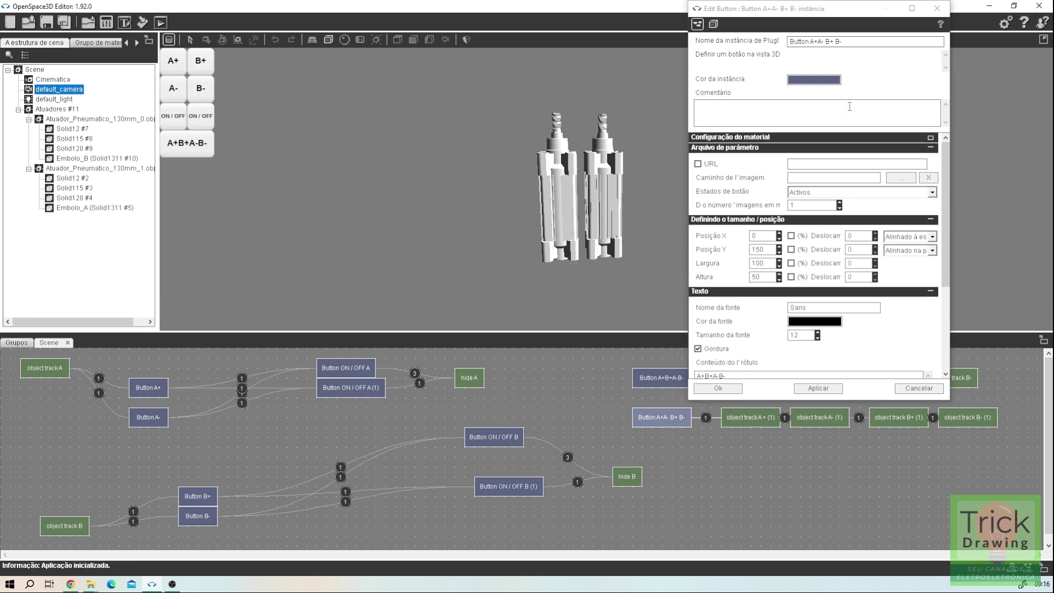
pyautogui.moveTo(843, 41); pyautogui.dragTo(811, 43)
pyautogui.hotkey('ctrl', 'c')
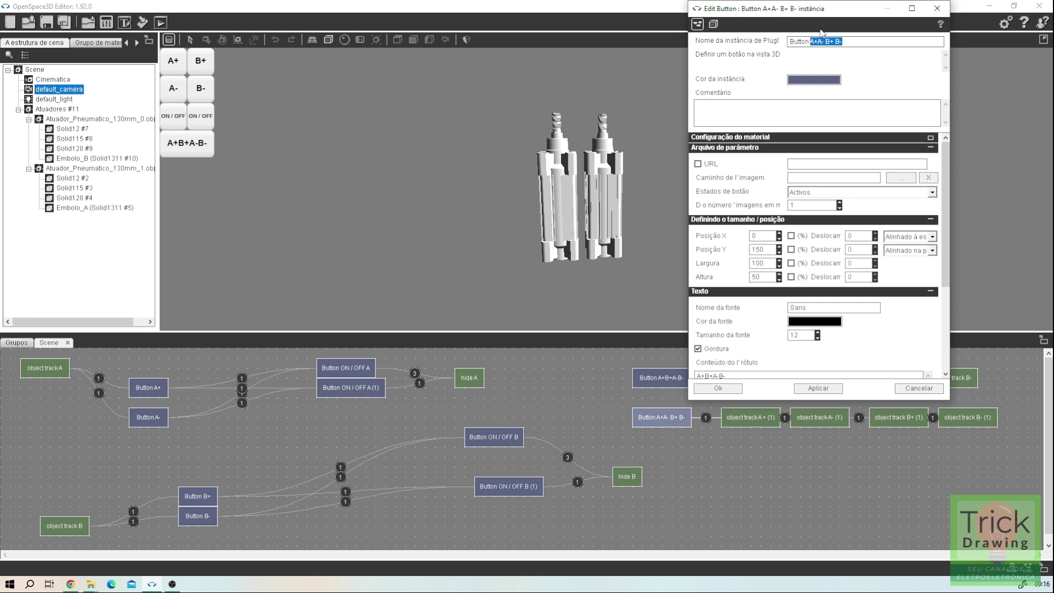
pyautogui.click(945, 299)
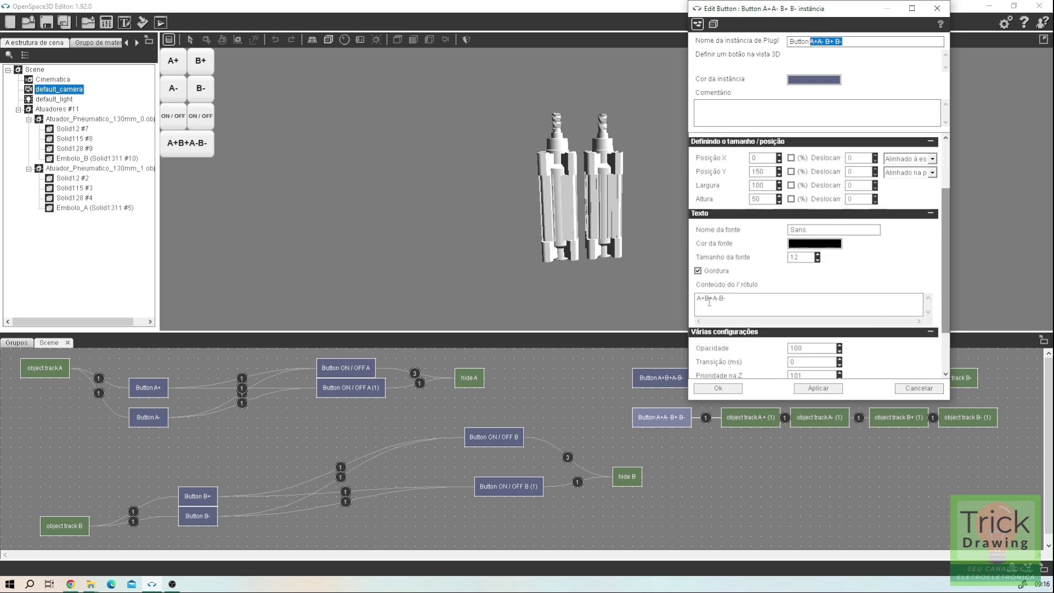
pyautogui.moveTo(735, 298); pyautogui.dragTo(674, 311)
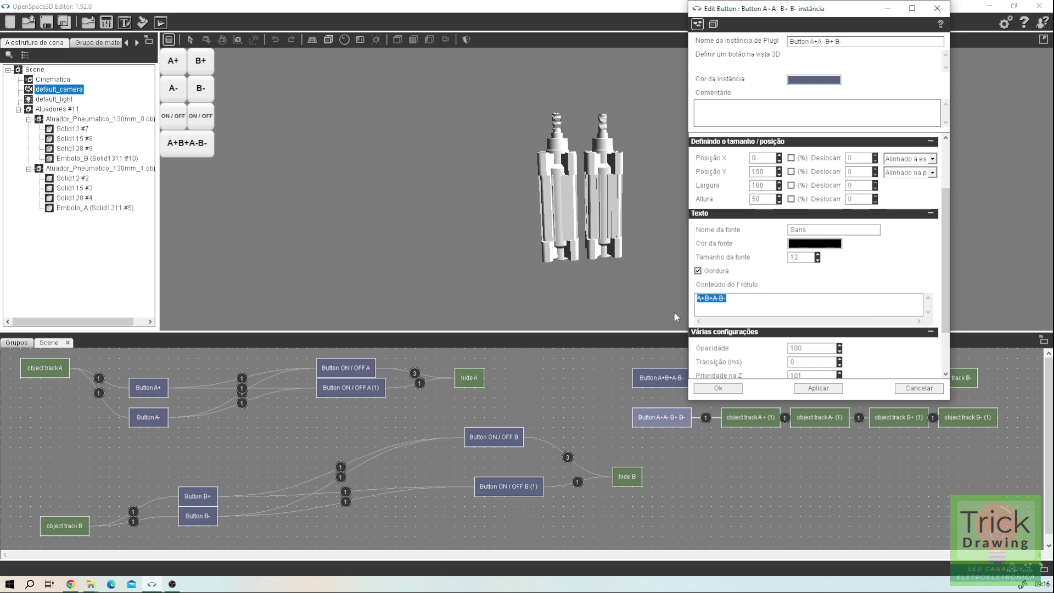
pyautogui.hotkey('ctrl', 'v')
# Try placing the A+A- B+ B- button at X position 200
pyautogui.doubleClick(763, 158)
pyautogui.write('200')
pyautogui.press('Return')
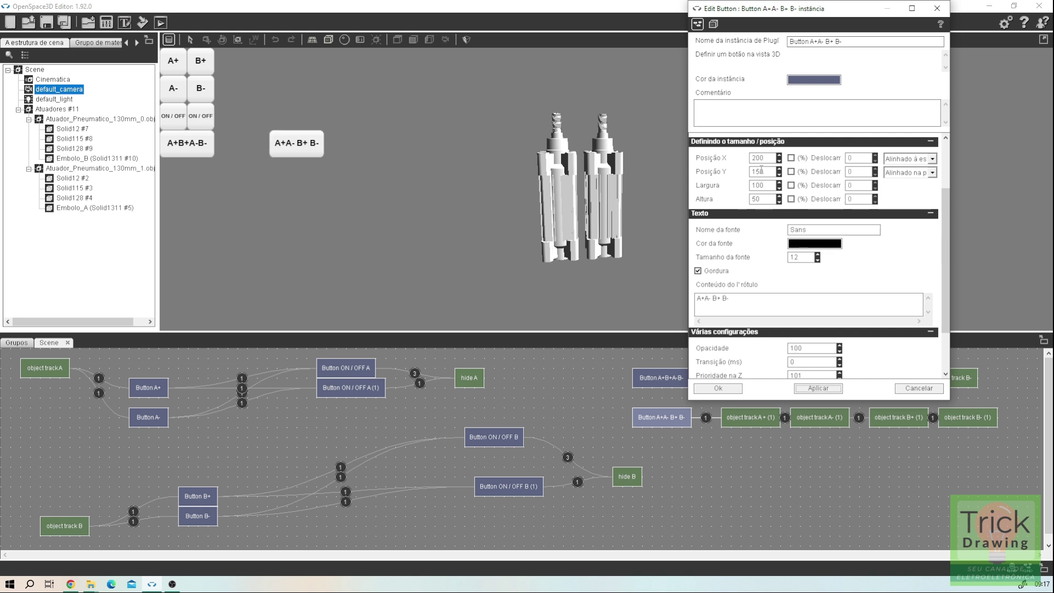
# Set the A+A- B+ B- button's X position to 0 and Y position to 200, and confirm its settings
pyautogui.doubleClick(760, 158)
pyautogui.write('0')
pyautogui.doubleClick(760, 171)
pyautogui.write('20')
pyautogui.click(828, 388)
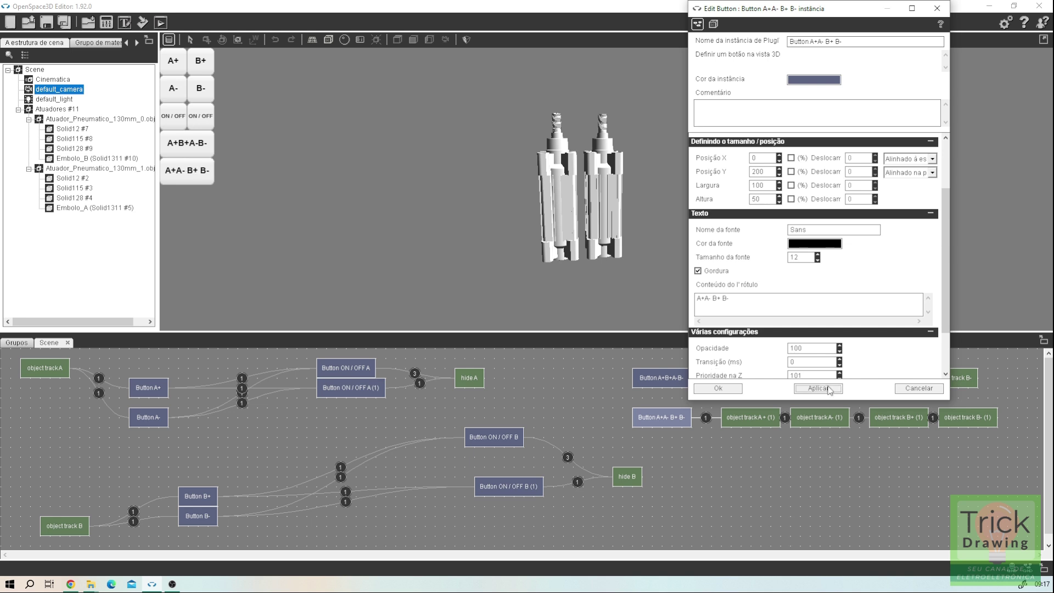
pyautogui.click(721, 389)
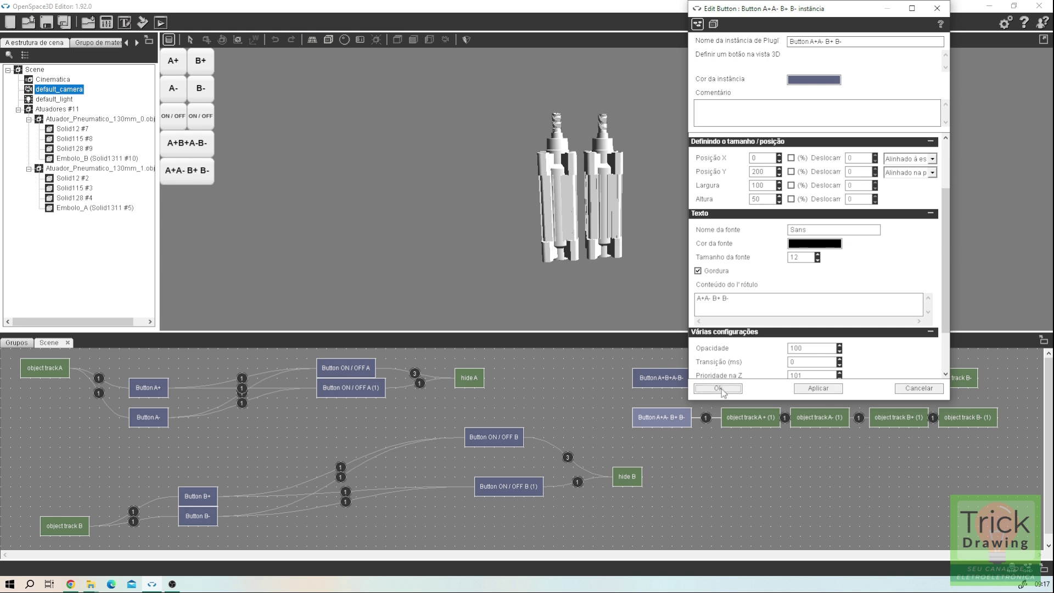